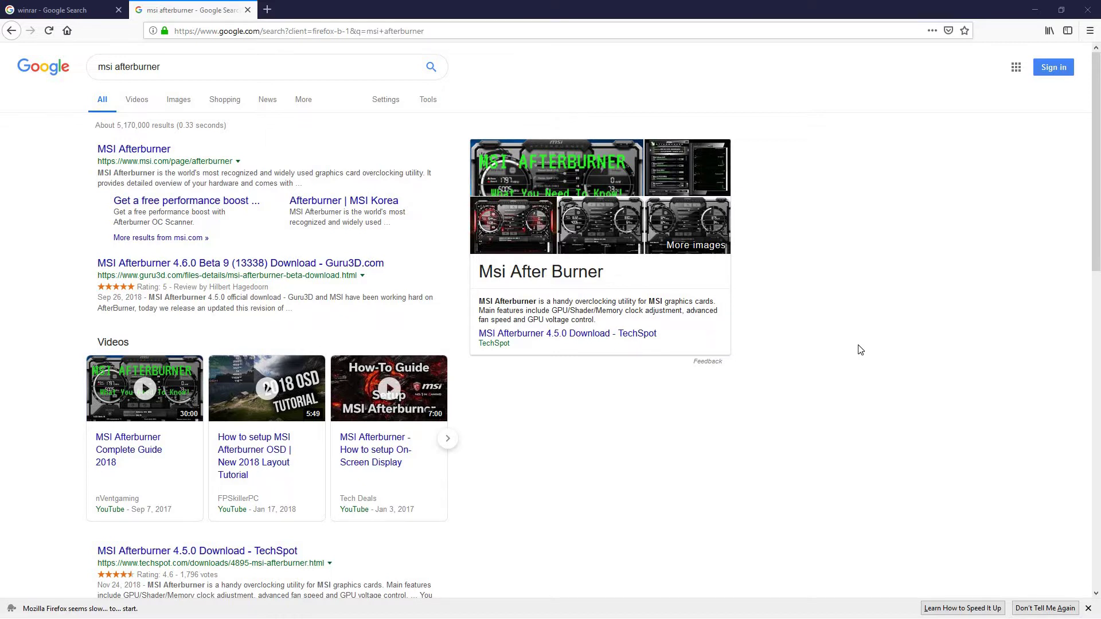
# - Go back to the winrar Google results and open the rarlab.com WinRAR archiver site
pyautogui.click(41, 13)
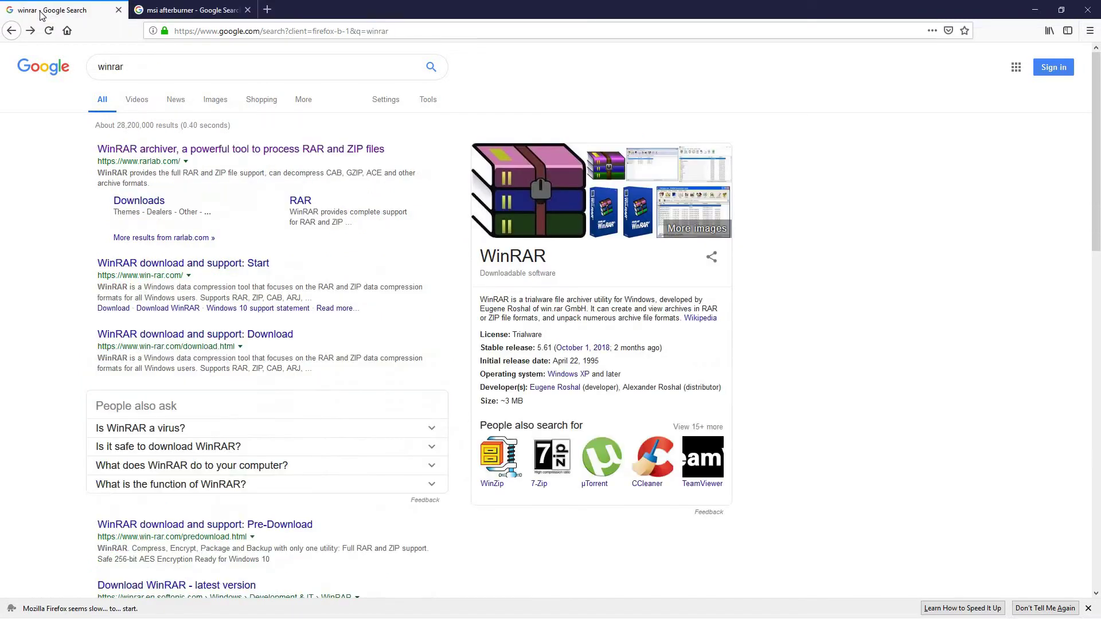
pyautogui.click(143, 152)
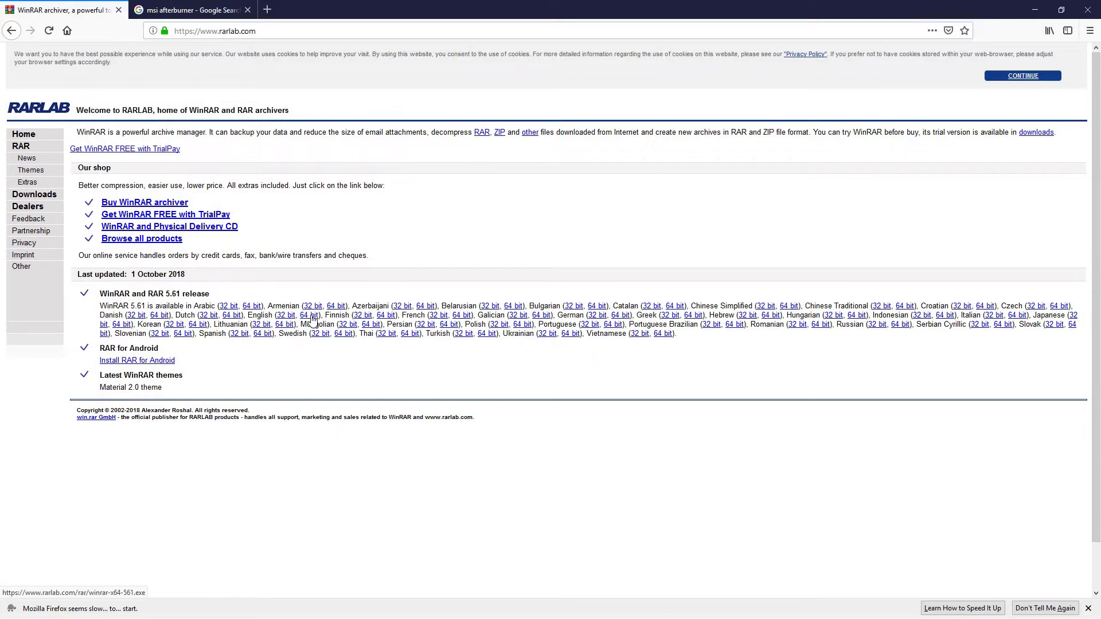
# - Save and run the English 64-bit WinRAR 5.61 installer, installing to C:\Program Files\WinRAR with default associations
pyautogui.click(309, 316)
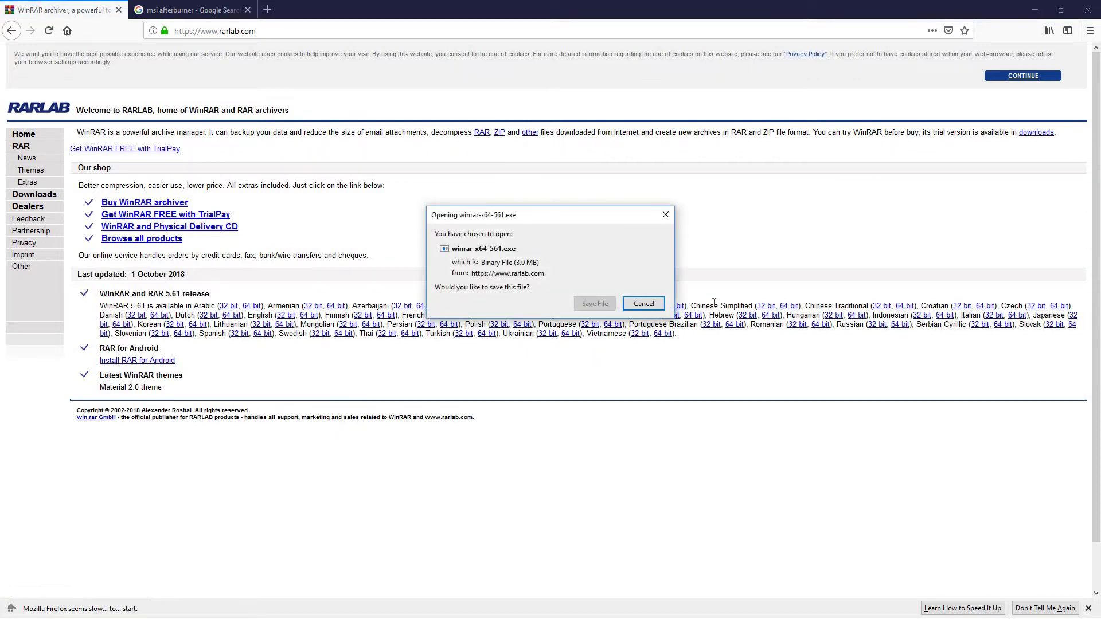
pyautogui.click(597, 304)
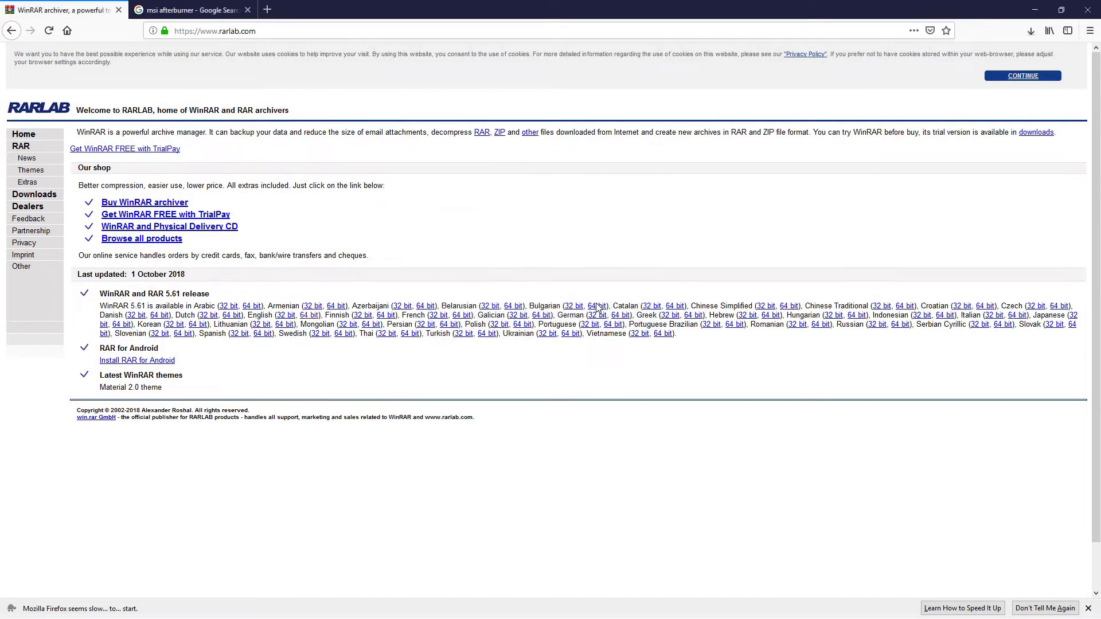
pyautogui.click(1032, 31)
pyautogui.click(877, 59)
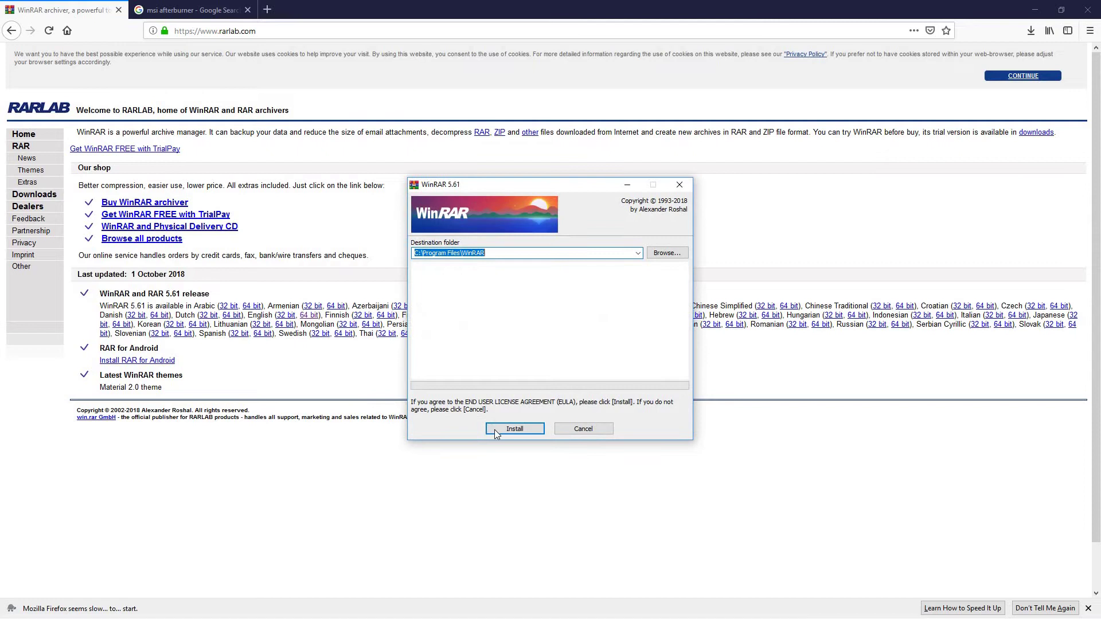
pyautogui.click(496, 430)
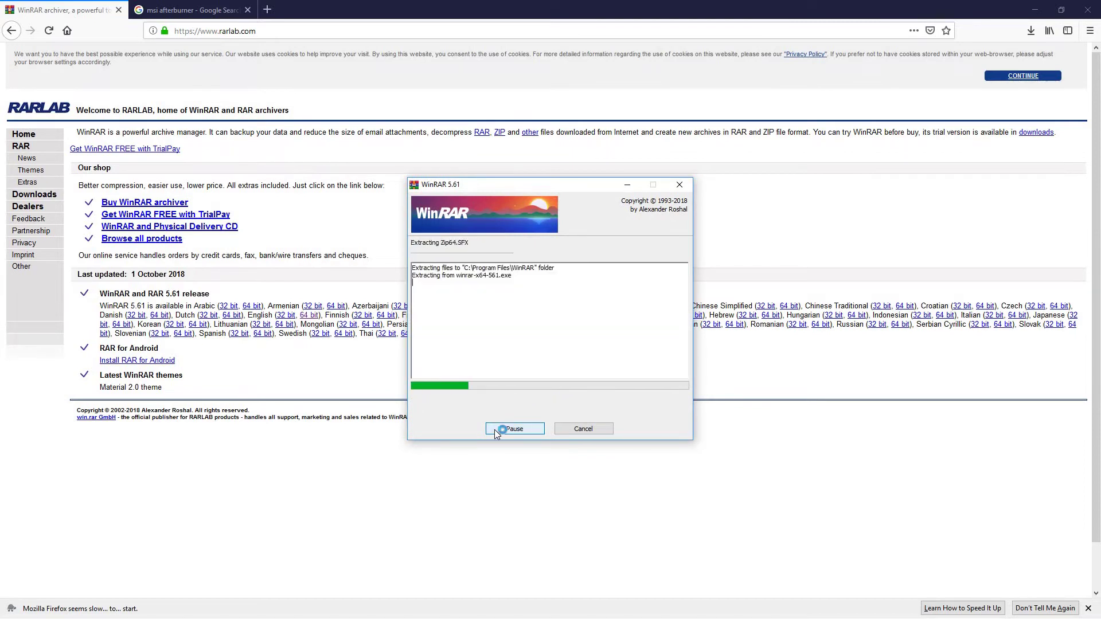
pyautogui.click(512, 426)
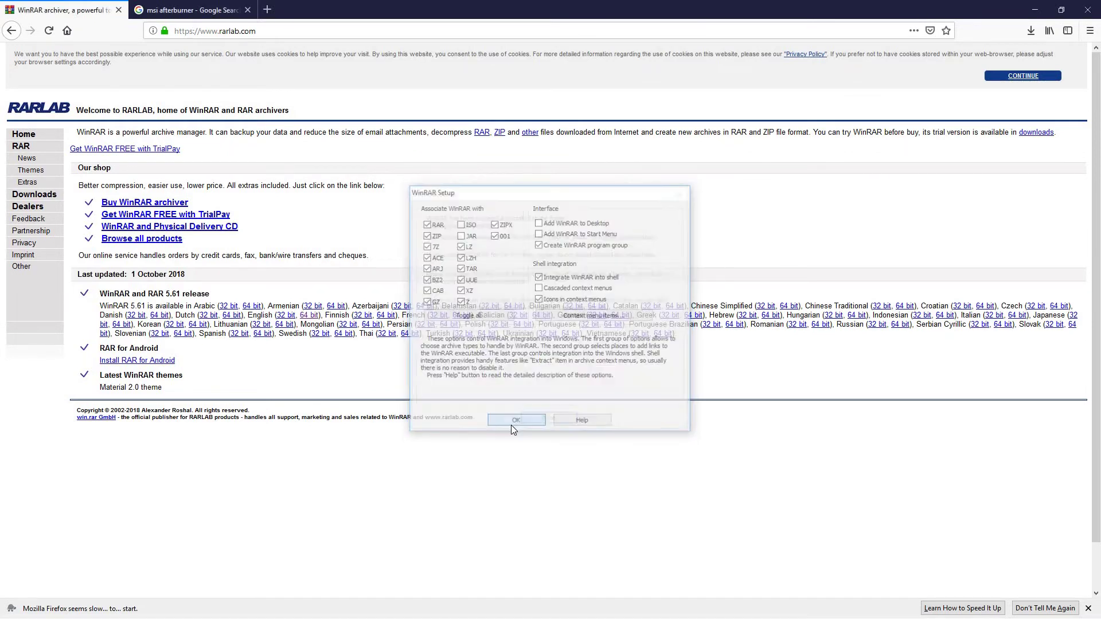
pyautogui.click(538, 424)
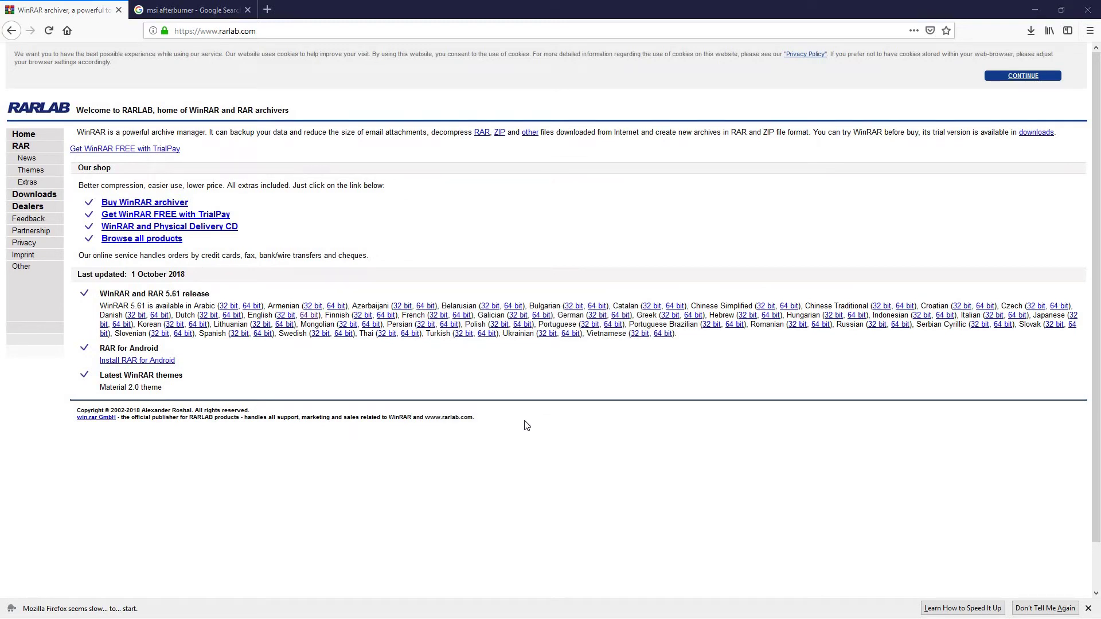
# - Close the RARLAB WinRAR tab to return to the msi afterburner search results
pyautogui.click(119, 10)
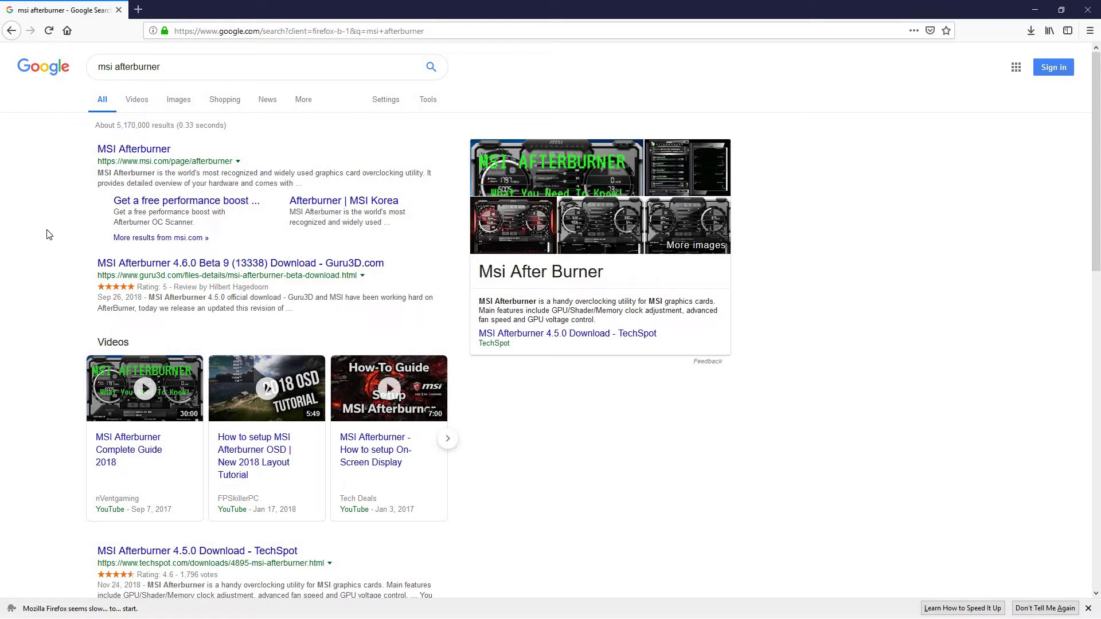
# - Open msi.com's MSI Afterburner page and scroll through its Overclocking Tools and OC Scanner sections
pyautogui.click(124, 150)
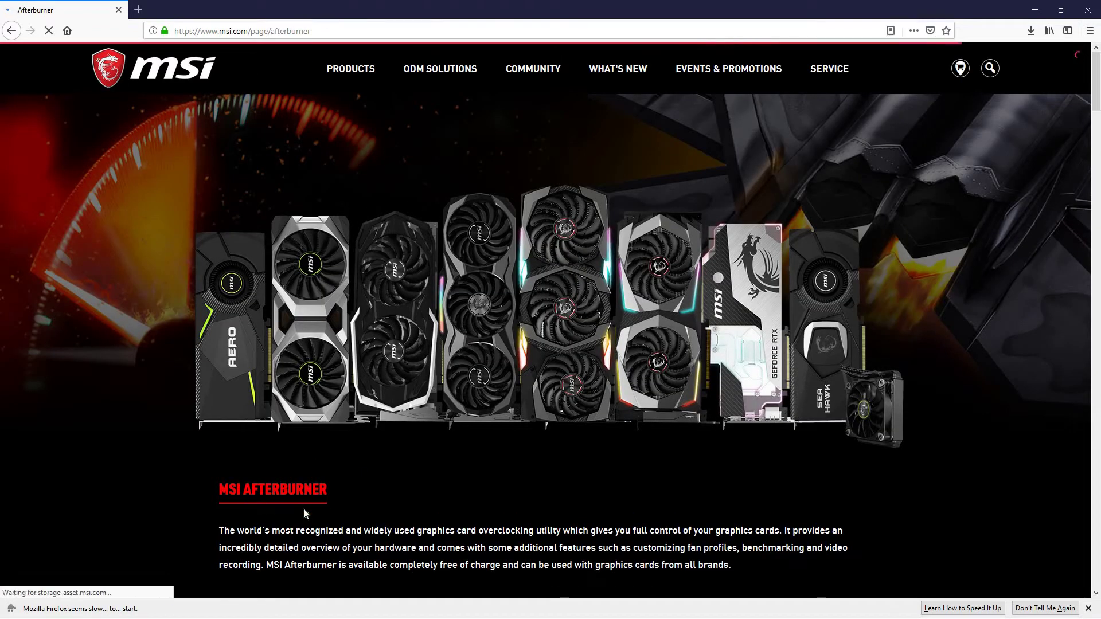
pyautogui.scroll(-5, 304, 507)
pyautogui.scroll(-10, 305, 511)
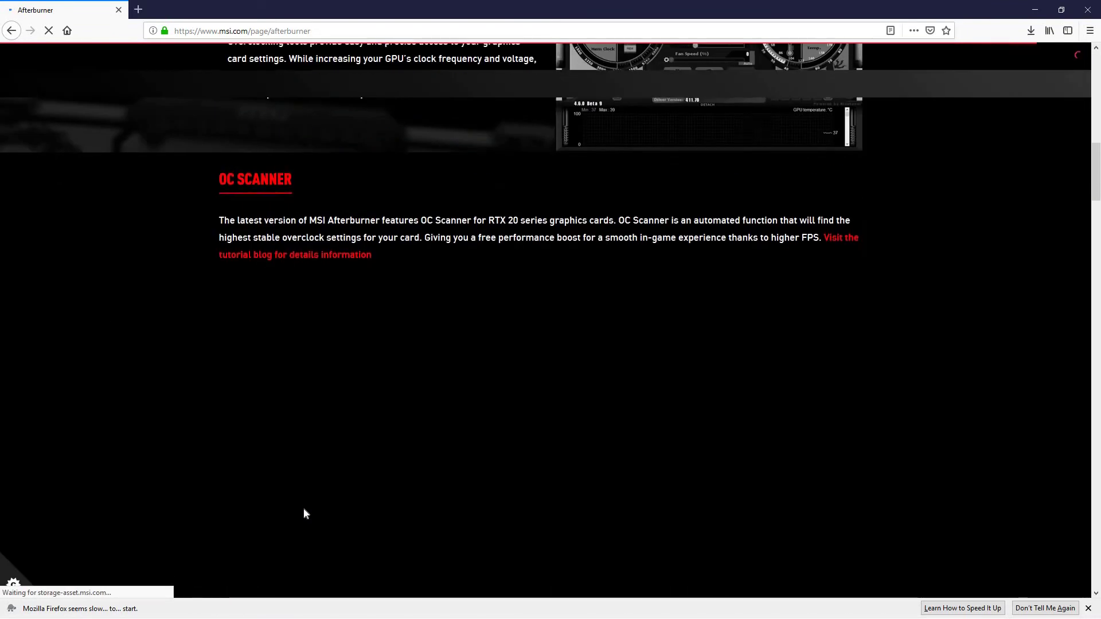
pyautogui.scroll(6, 304, 510)
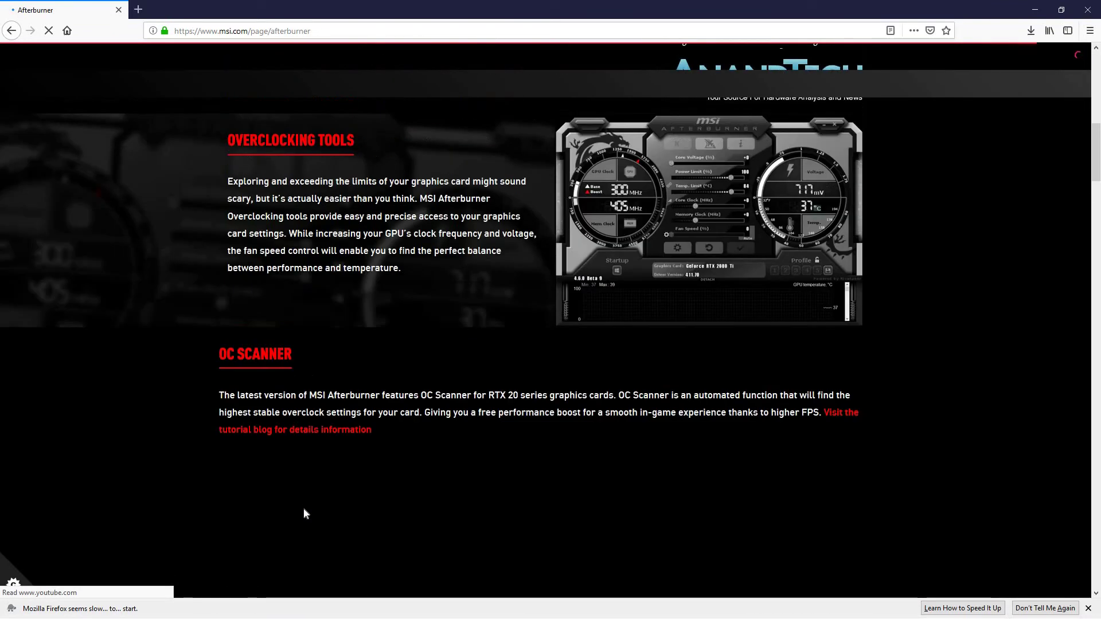
pyautogui.scroll(-3, 303, 514)
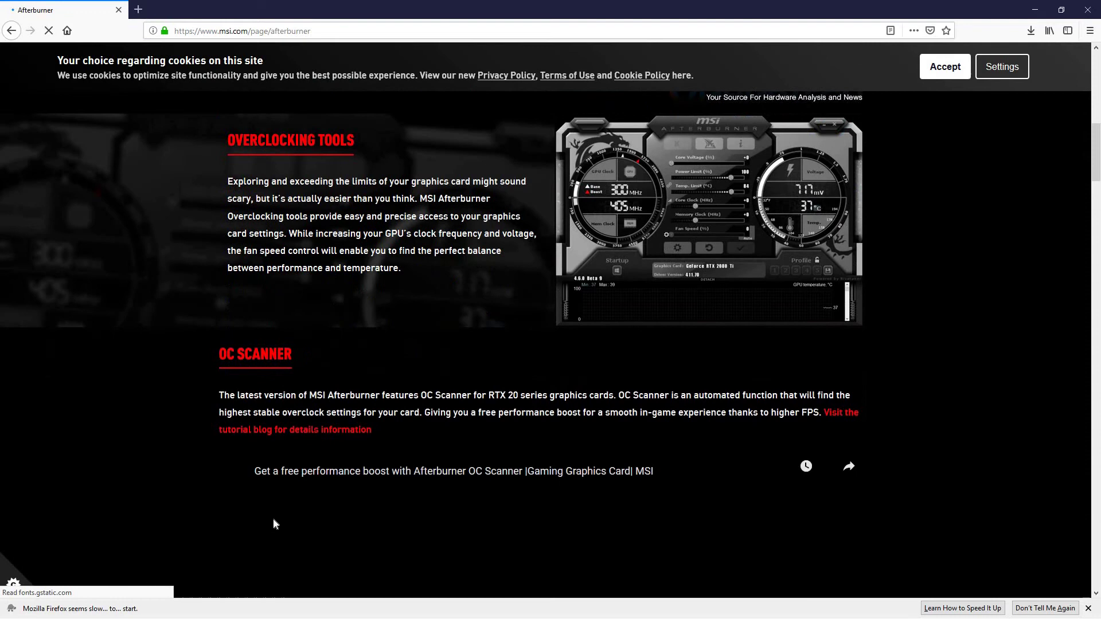
pyautogui.scroll(-14, 301, 399)
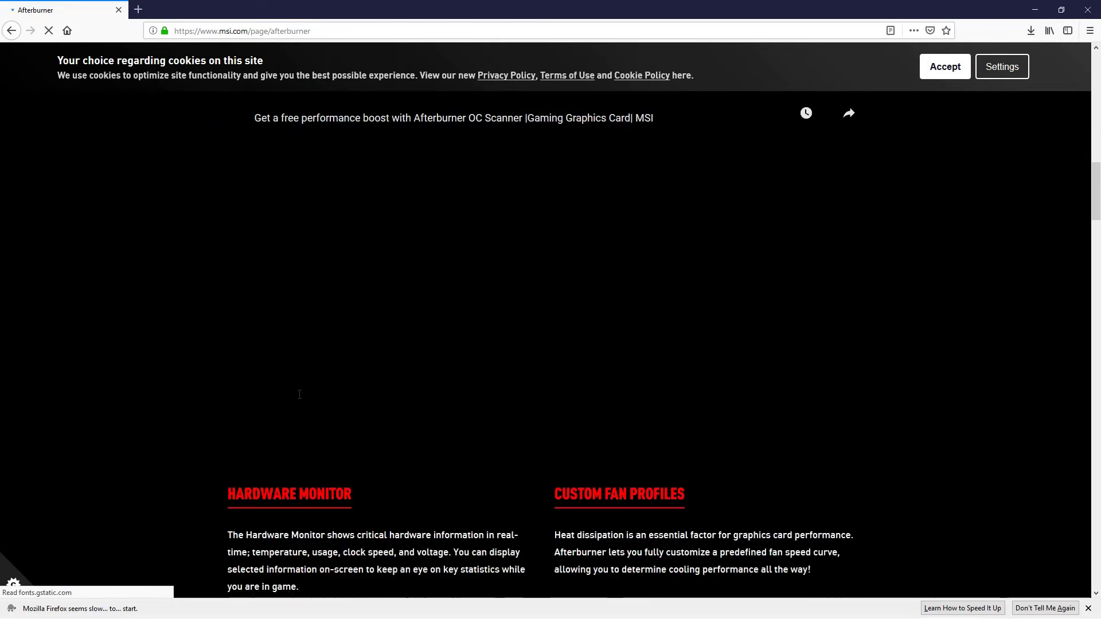
pyautogui.scroll(-7, 299, 395)
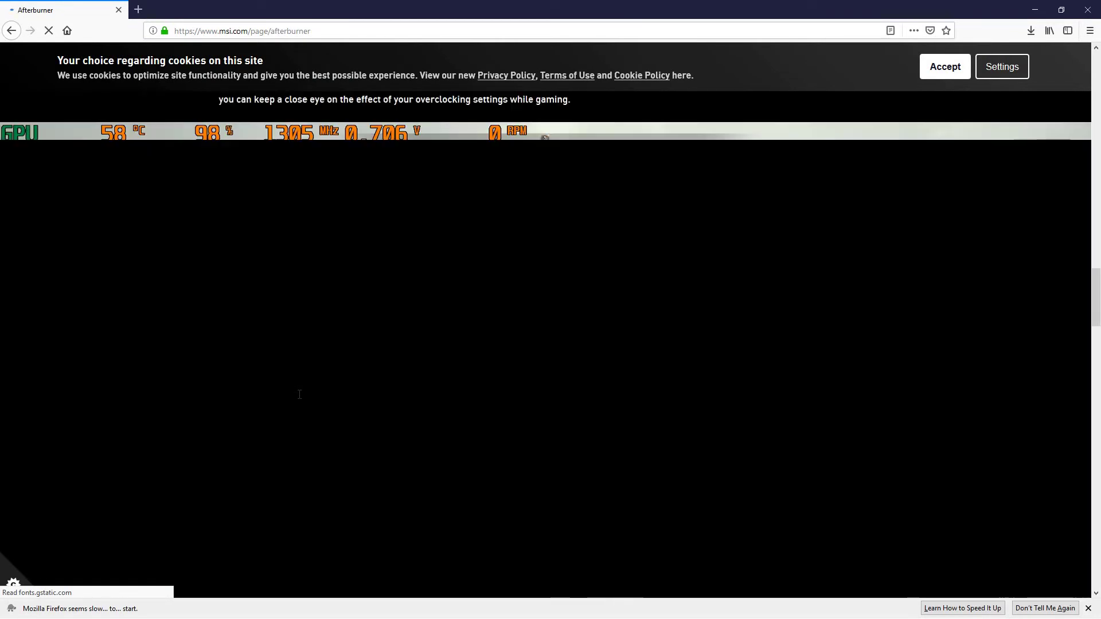
pyautogui.scroll(15, 299, 395)
pyautogui.scroll(10, 299, 395)
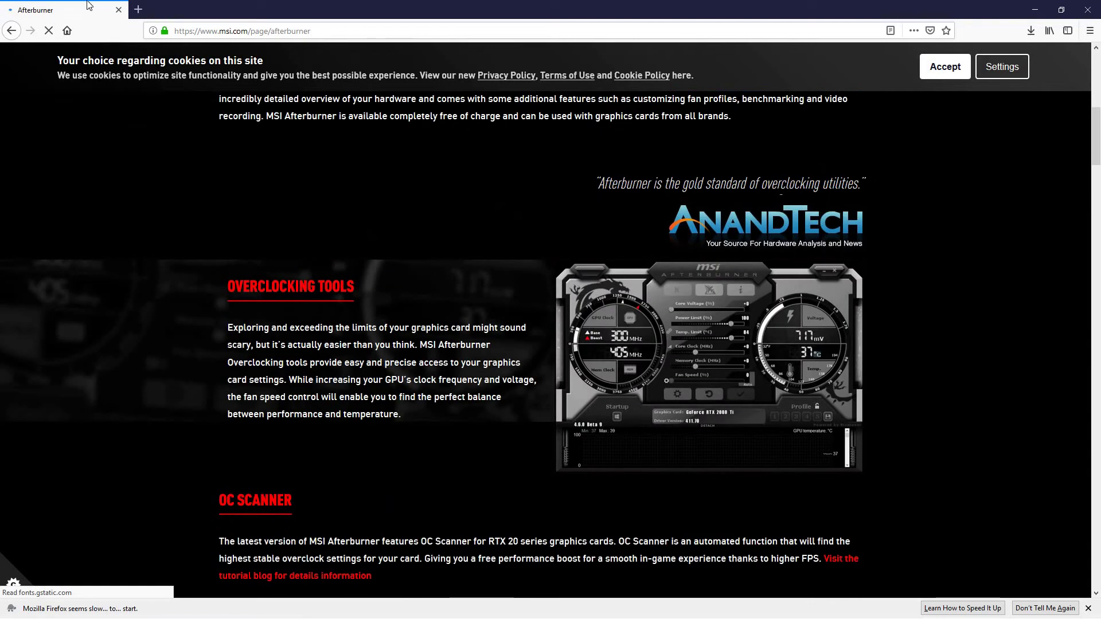
pyautogui.rightClick(10, 32)
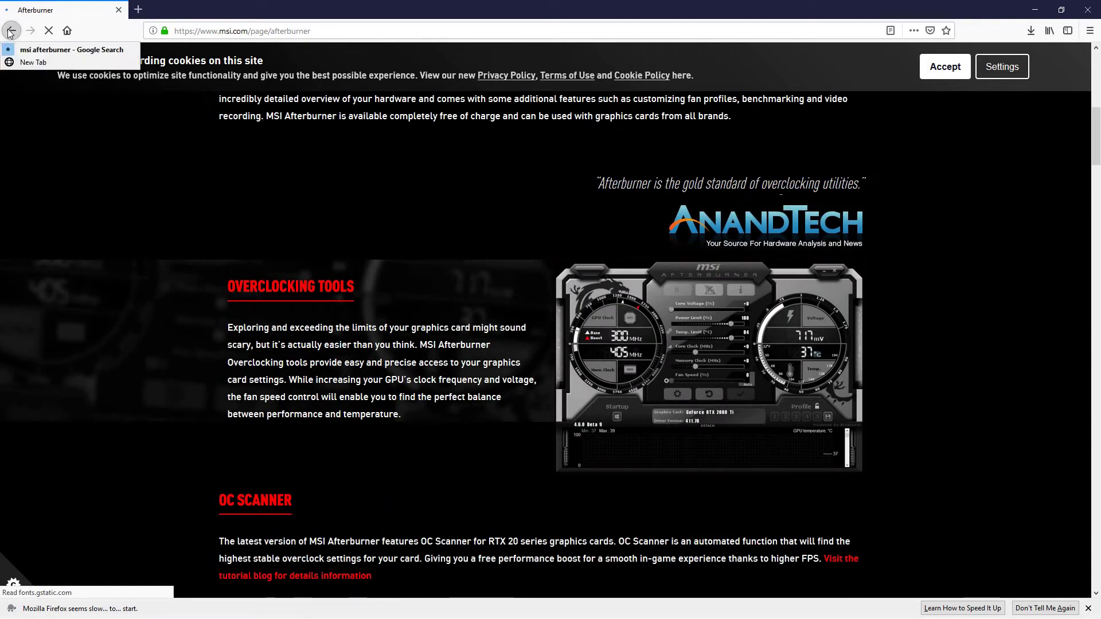
# - Navigate back to the msi afterburner results and open the MSI Korea Afterburner page
pyautogui.click(11, 32)
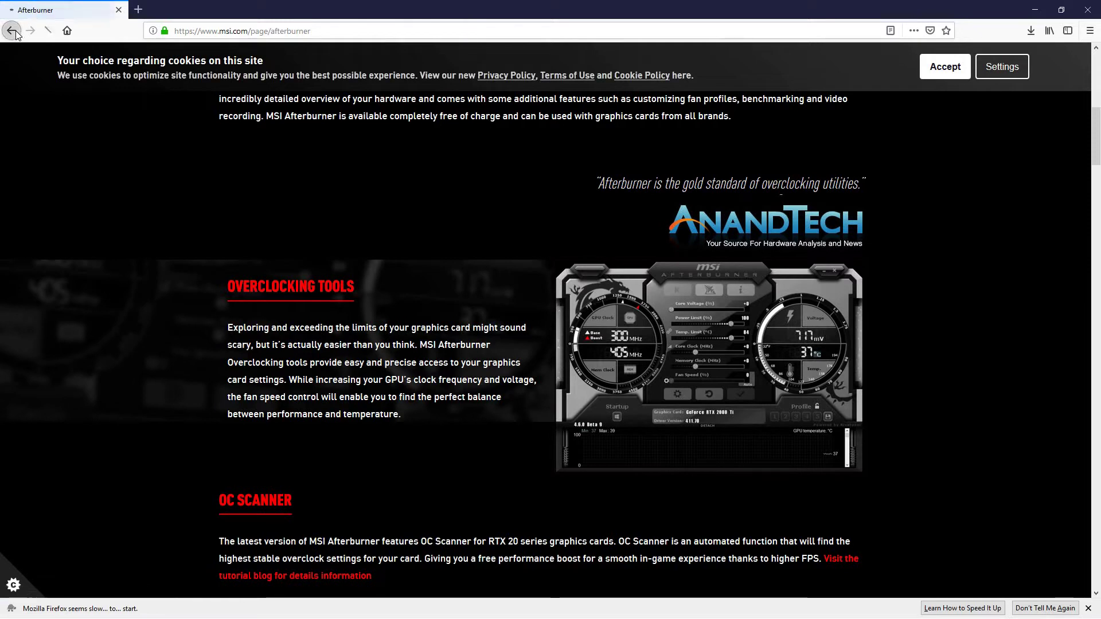
pyautogui.click(11, 31)
pyautogui.click(10, 32)
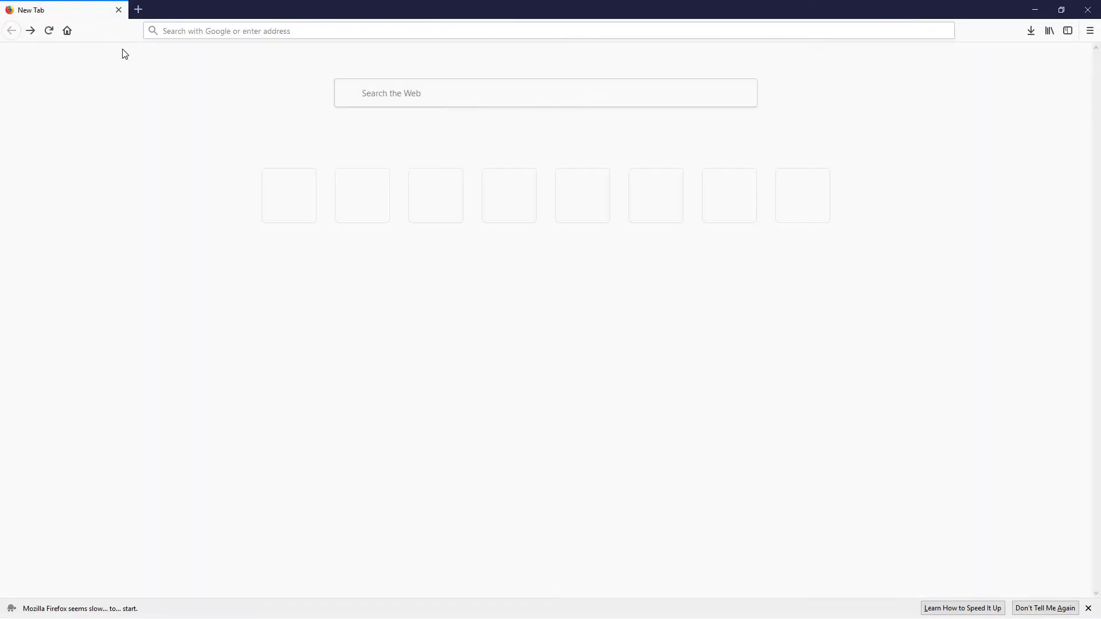
pyautogui.click(32, 33)
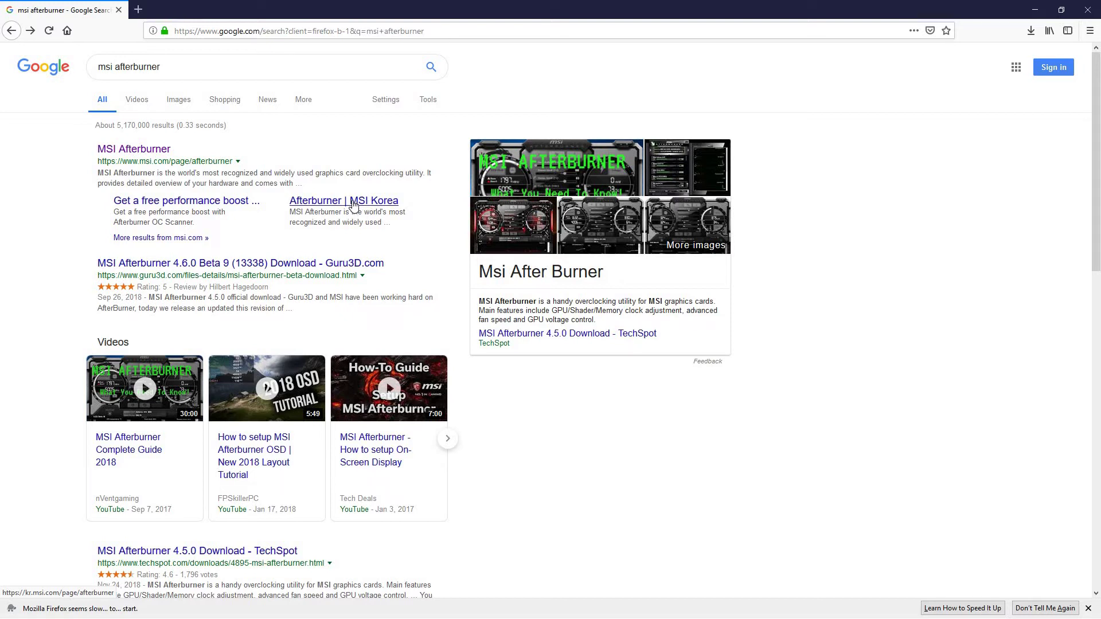
pyautogui.click(354, 202)
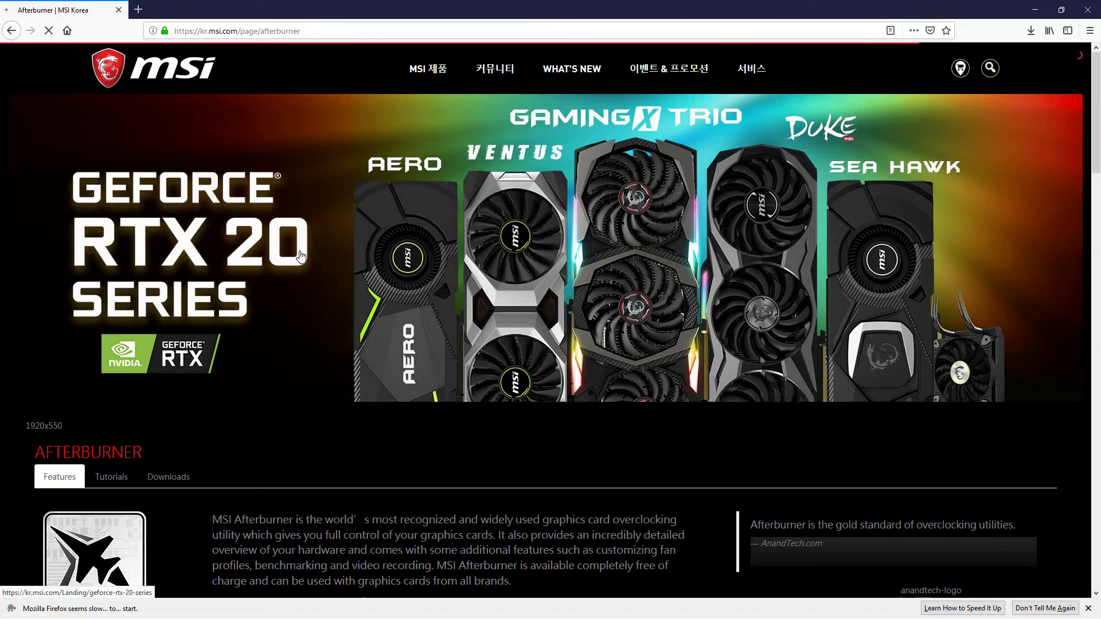
# - Download MSIAfterburnerSetup.zip to open with WinRAR, then open it from the downloads list
pyautogui.scroll(-3, 300, 255)
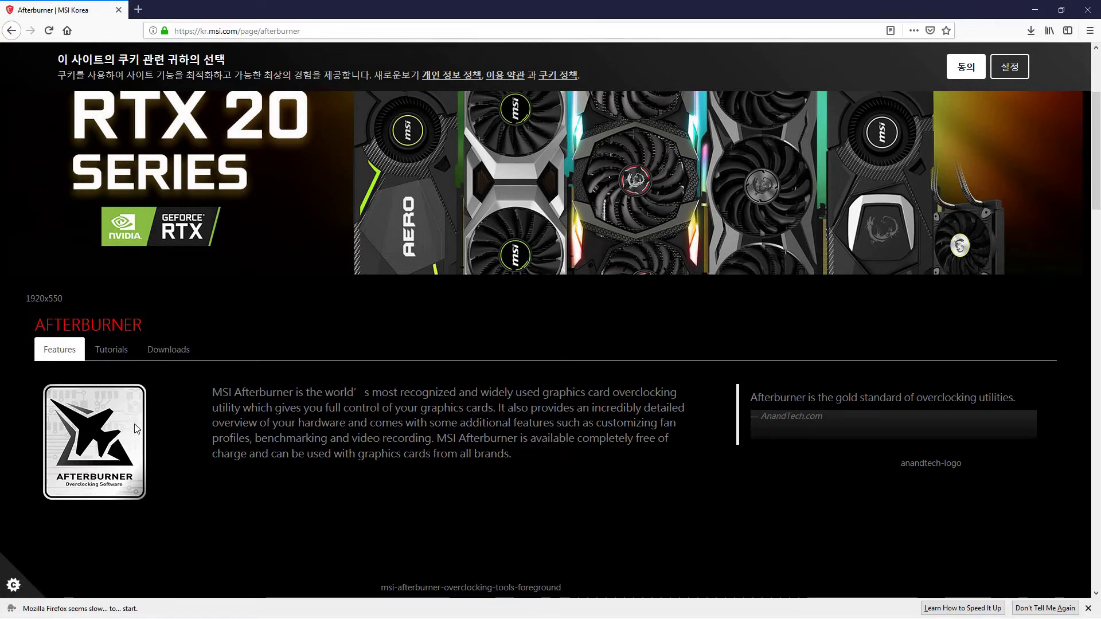
pyautogui.scroll(-3, 135, 425)
pyautogui.scroll(2, 146, 386)
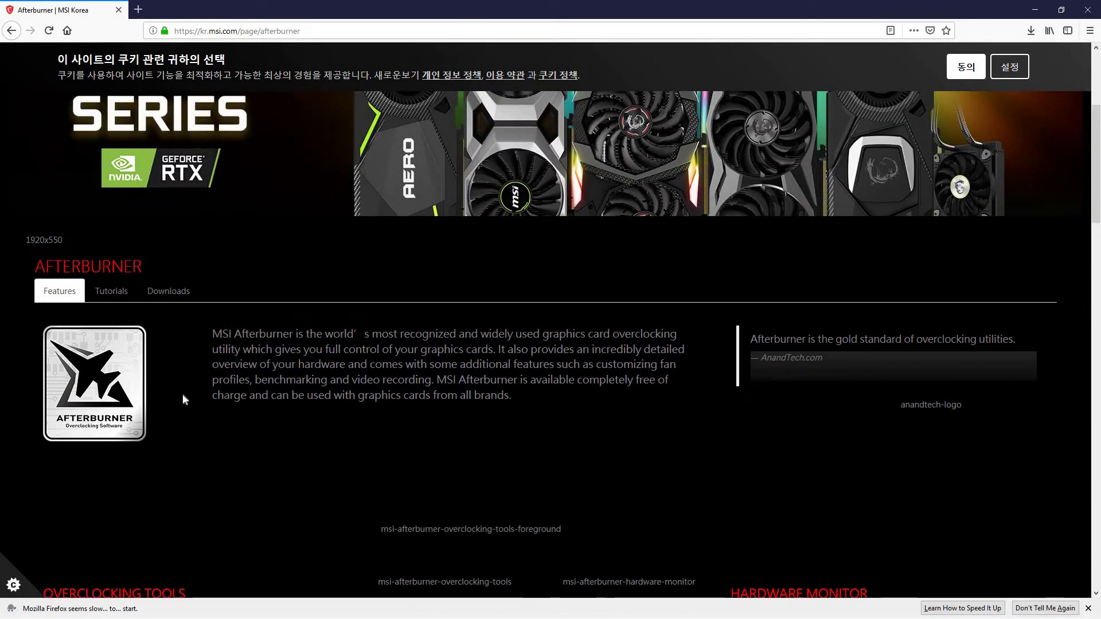
pyautogui.click(185, 297)
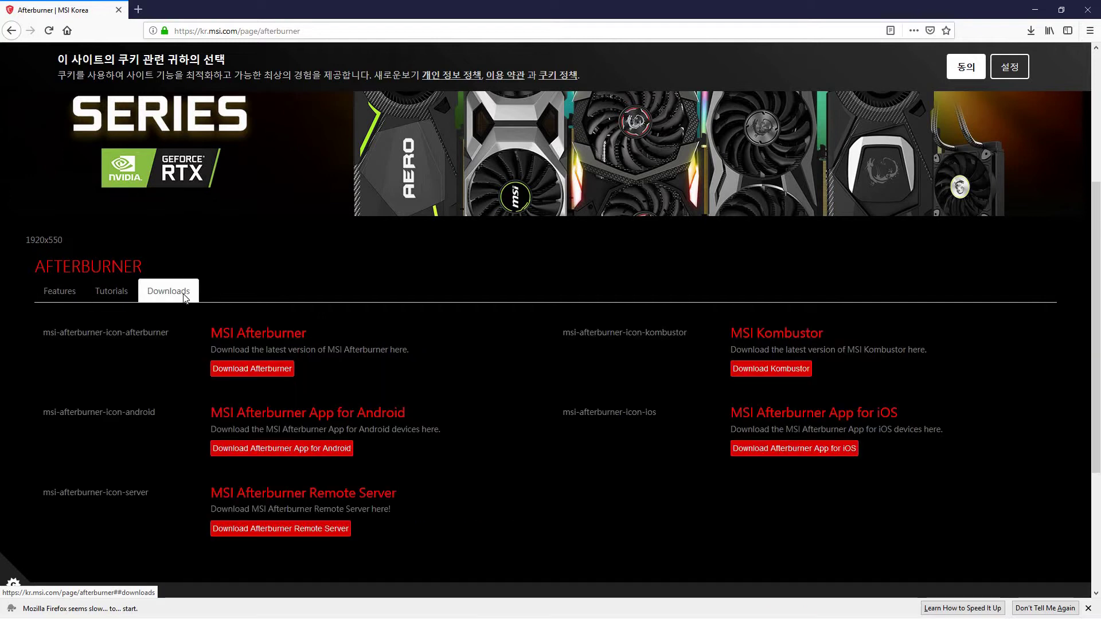
pyautogui.click(235, 372)
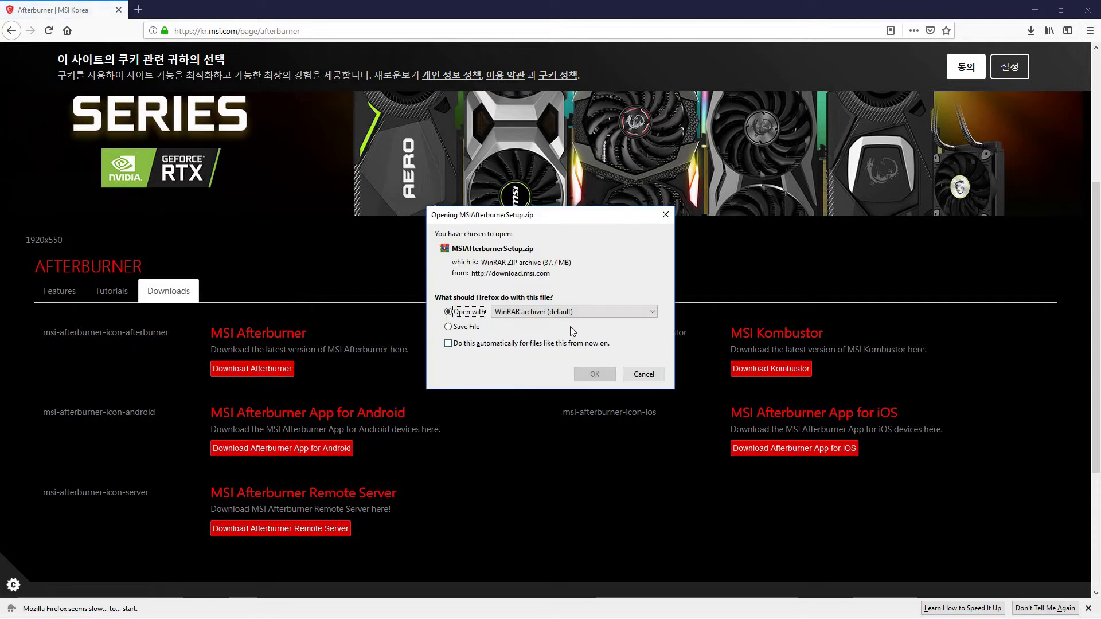
pyautogui.click(593, 373)
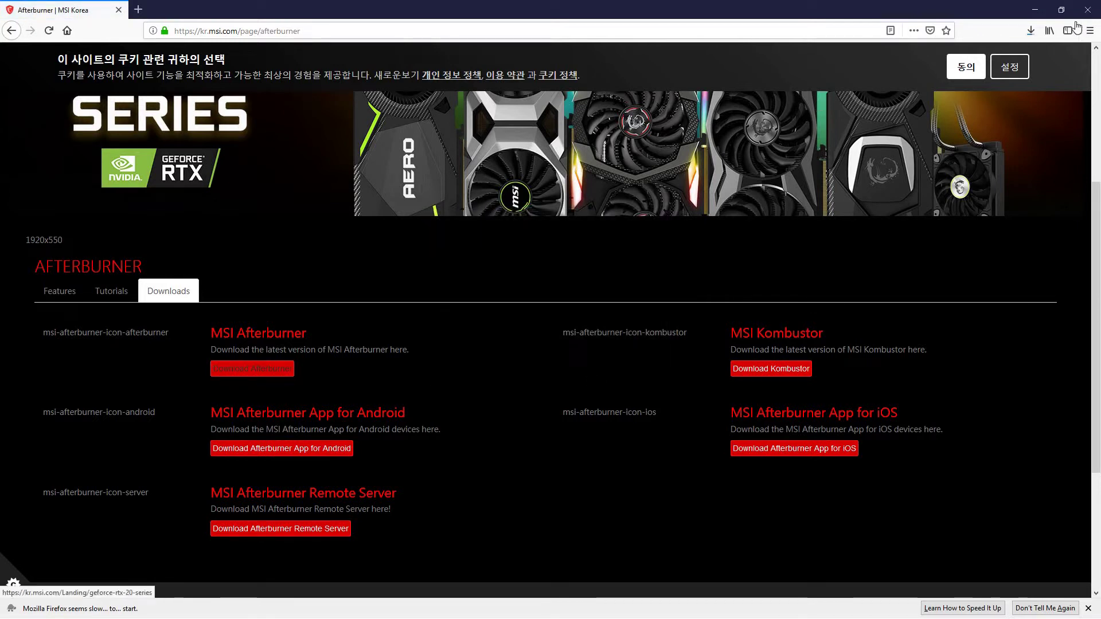
pyautogui.click(1032, 32)
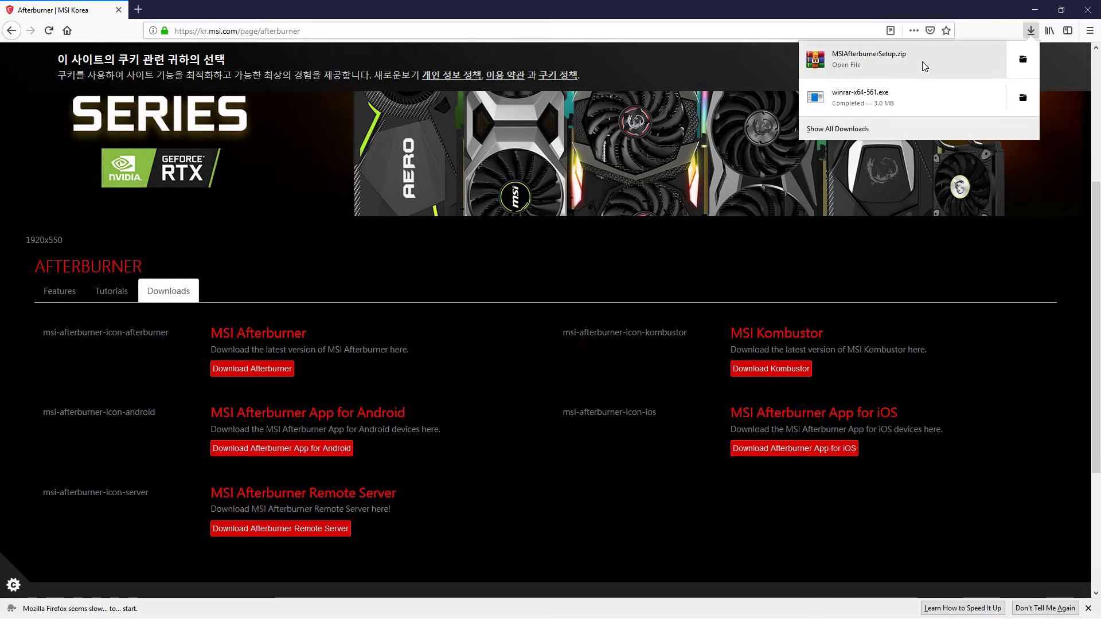
pyautogui.click(923, 61)
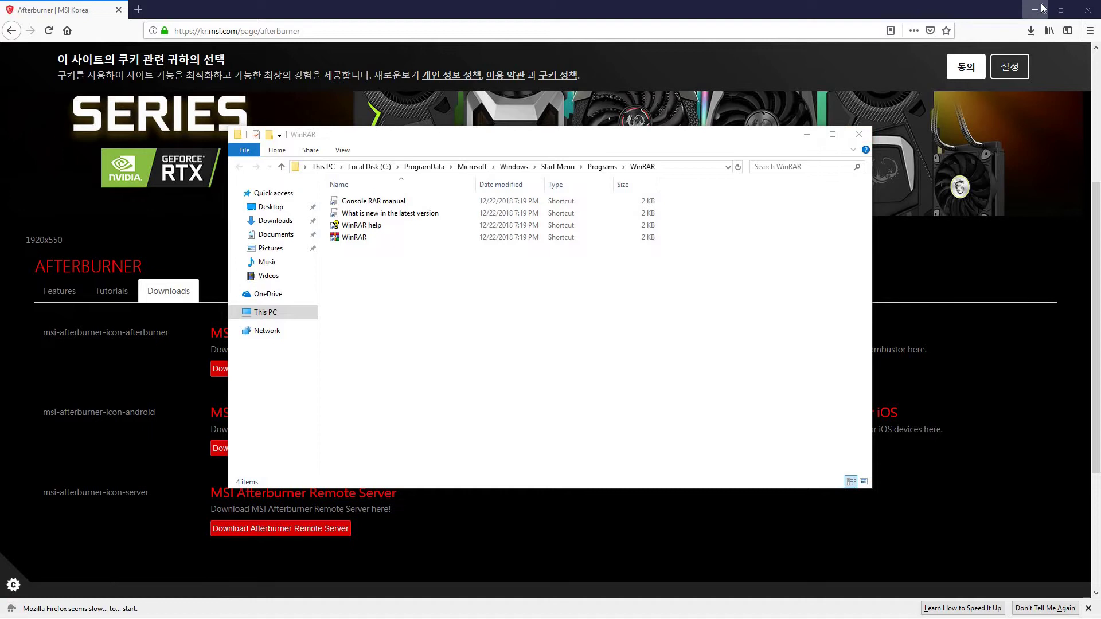
# - Dismiss the stray WinRAR windows, then open the 4.5.0 folder and run MSIAfterburnerSetup450.exe
pyautogui.click(859, 137)
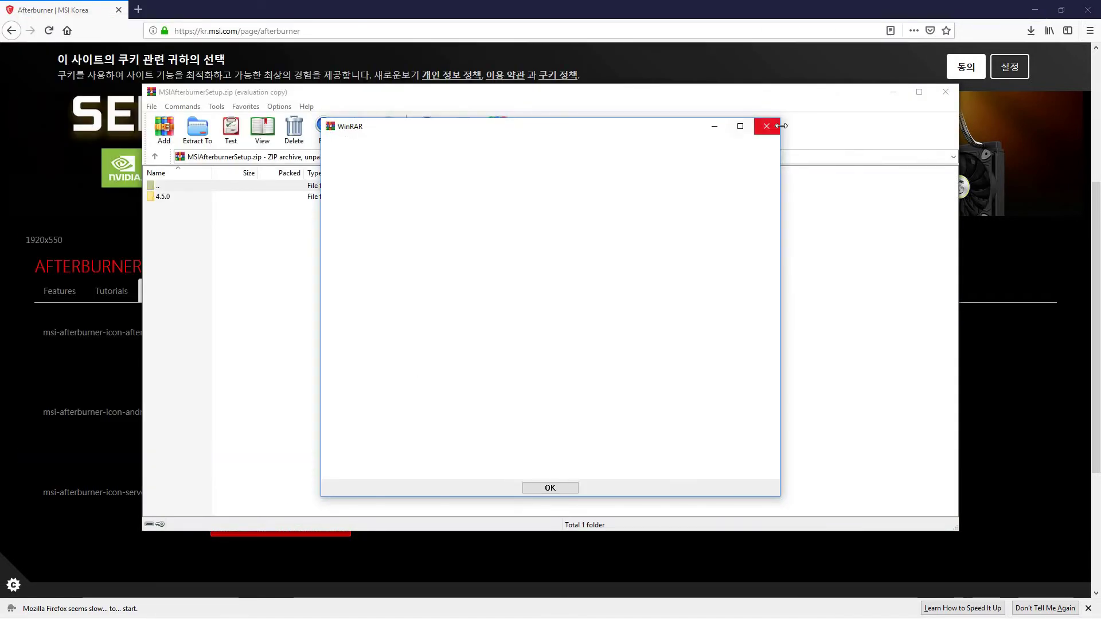
pyautogui.click(768, 126)
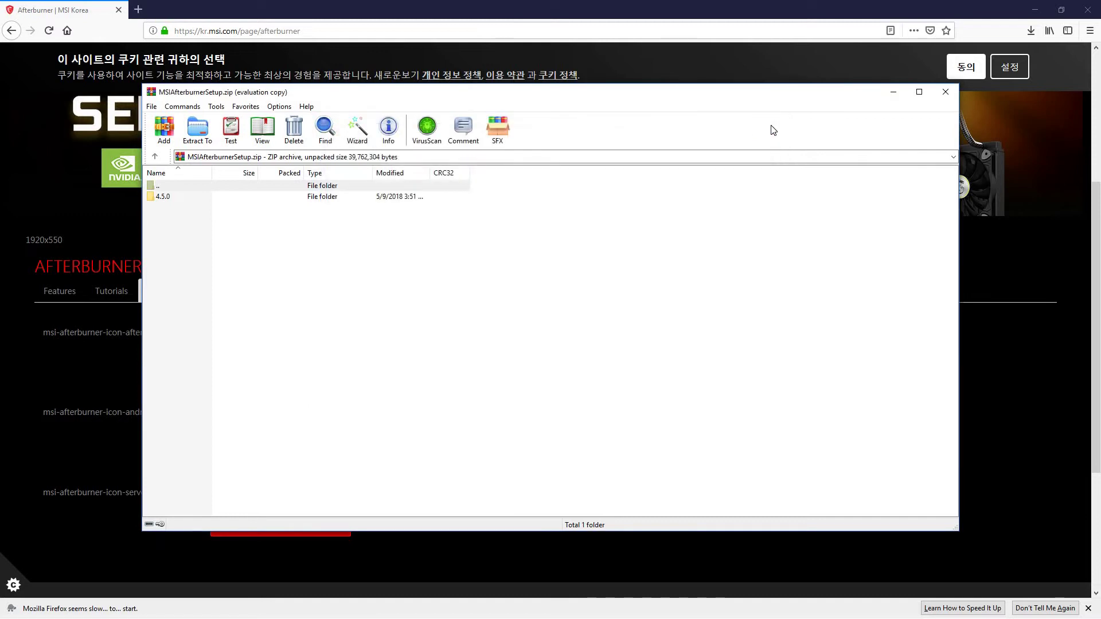
pyautogui.click(1035, 11)
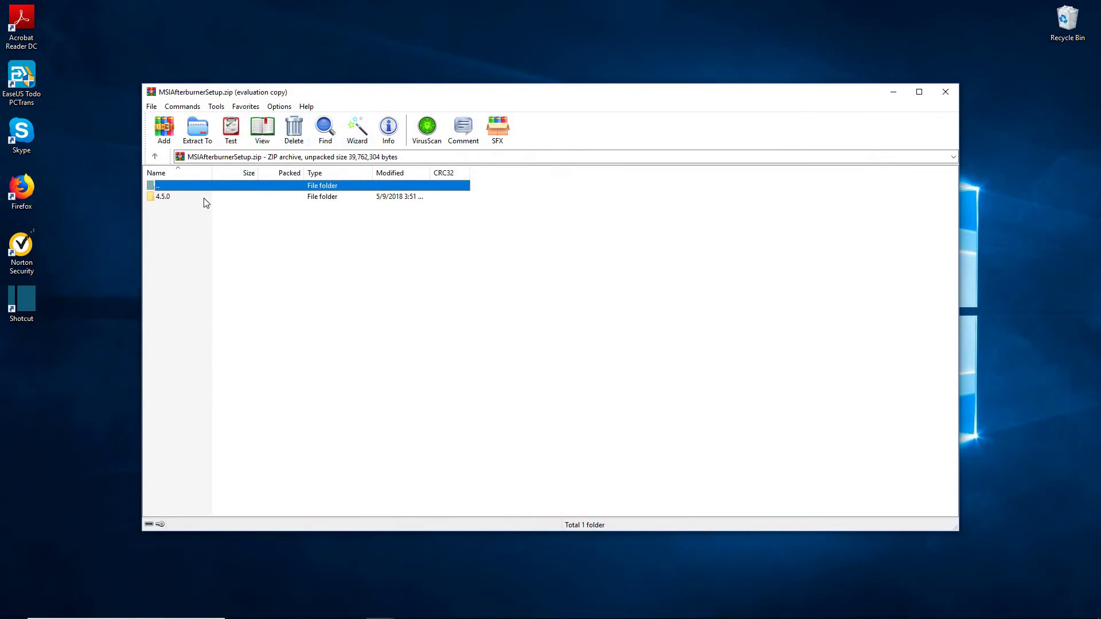
pyautogui.doubleClick(171, 198)
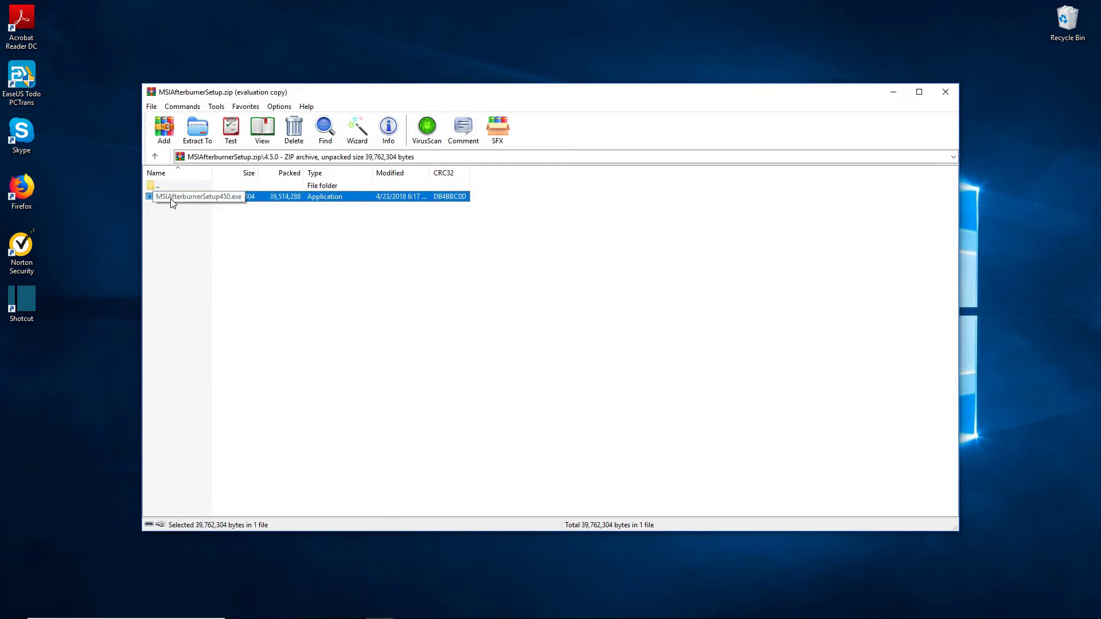
pyautogui.doubleClick(171, 198)
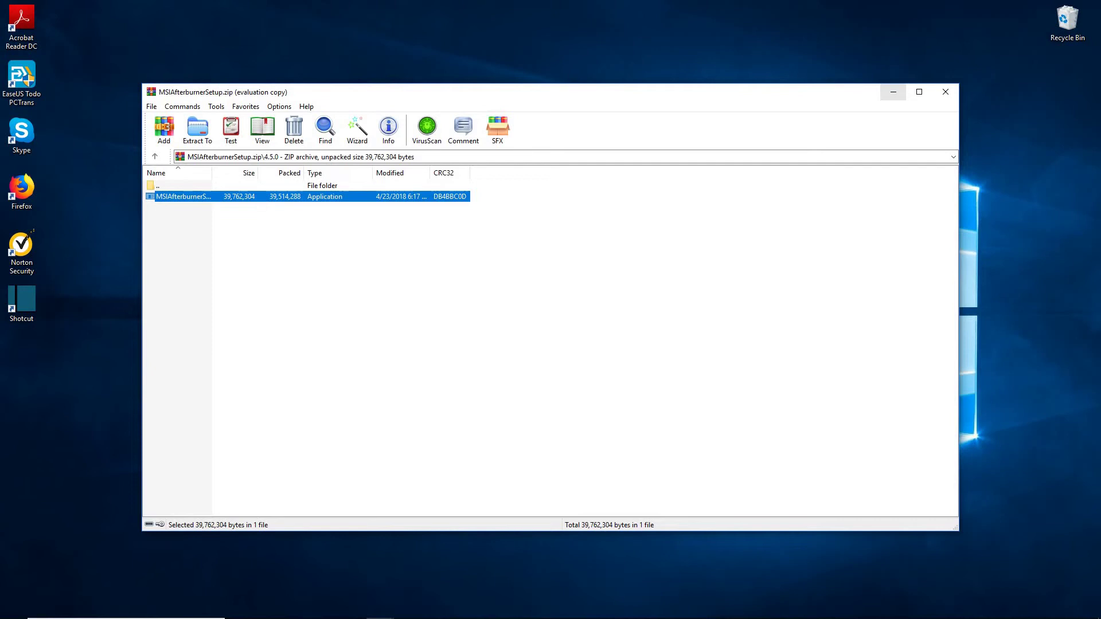
# - Install MSI Afterburner in English, licence accepted, both components, into C:\Program Files (x86)\MSI Afterburner
pyautogui.click(893, 92)
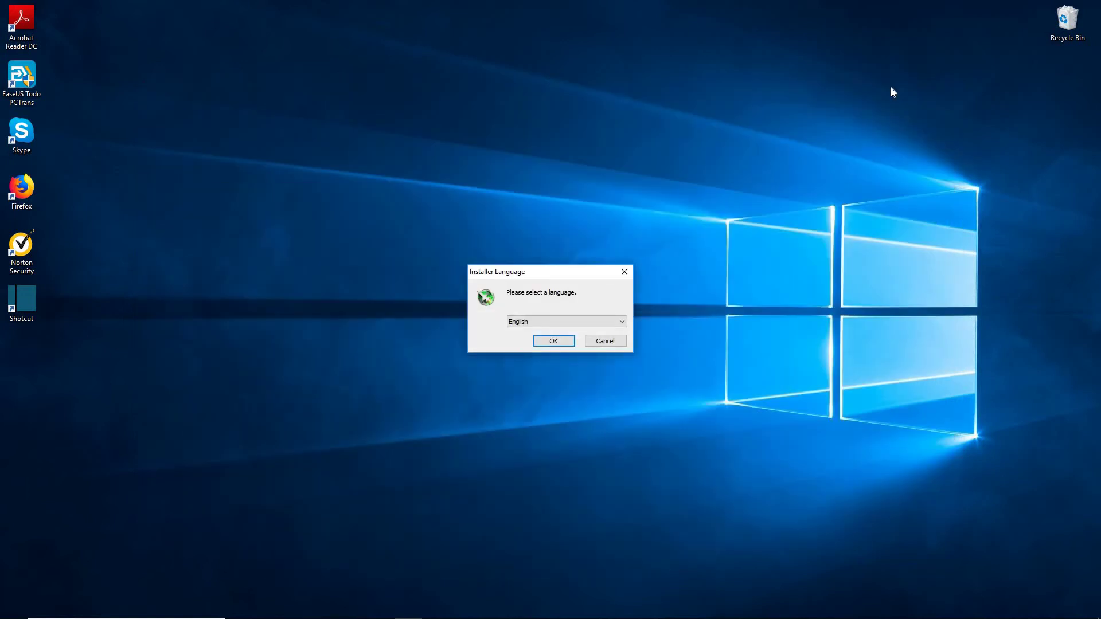
pyautogui.click(547, 341)
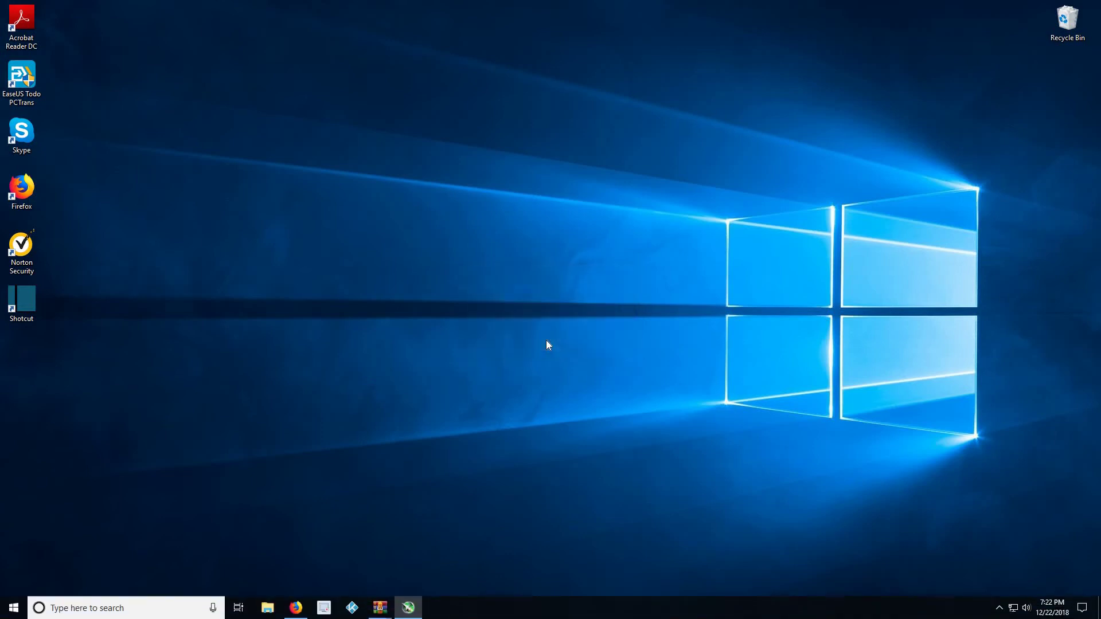
pyautogui.click(610, 408)
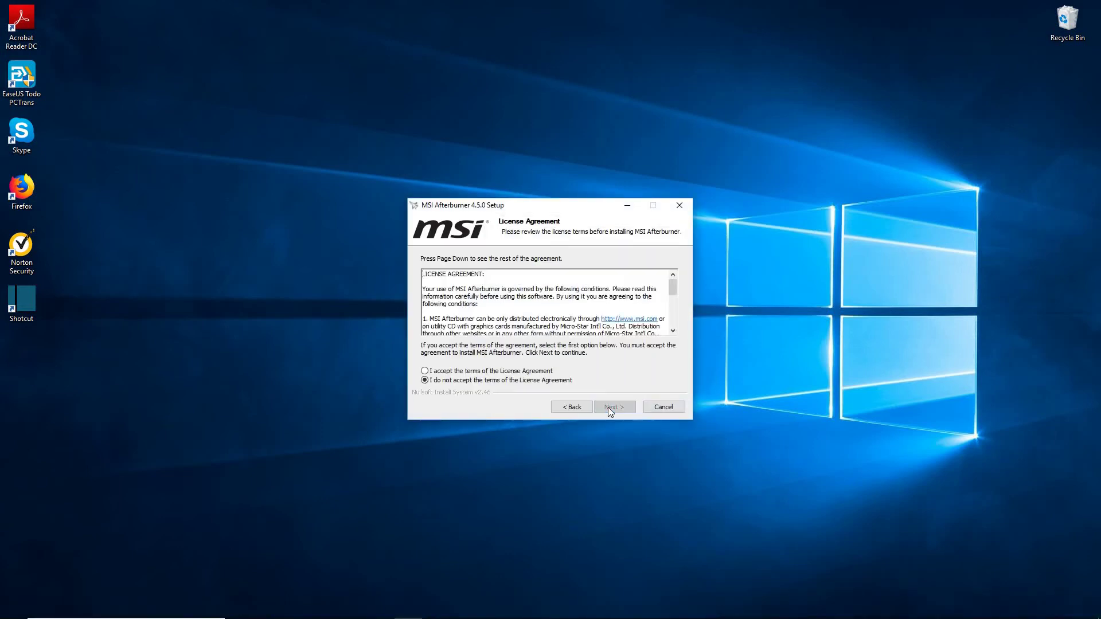
pyautogui.click(425, 371)
pyautogui.click(610, 408)
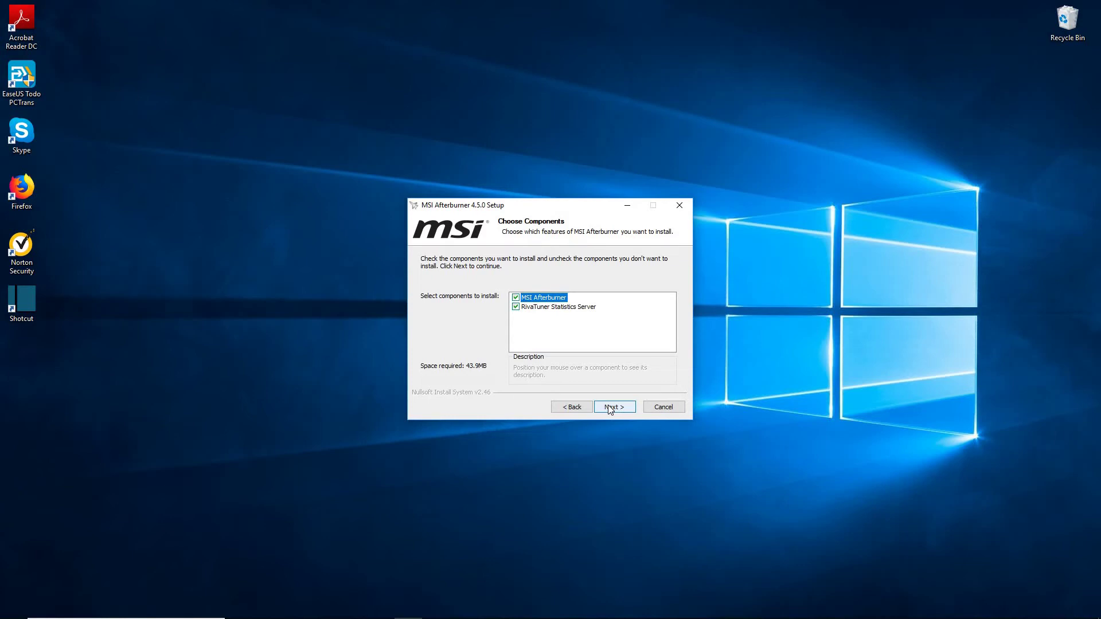
pyautogui.click(609, 405)
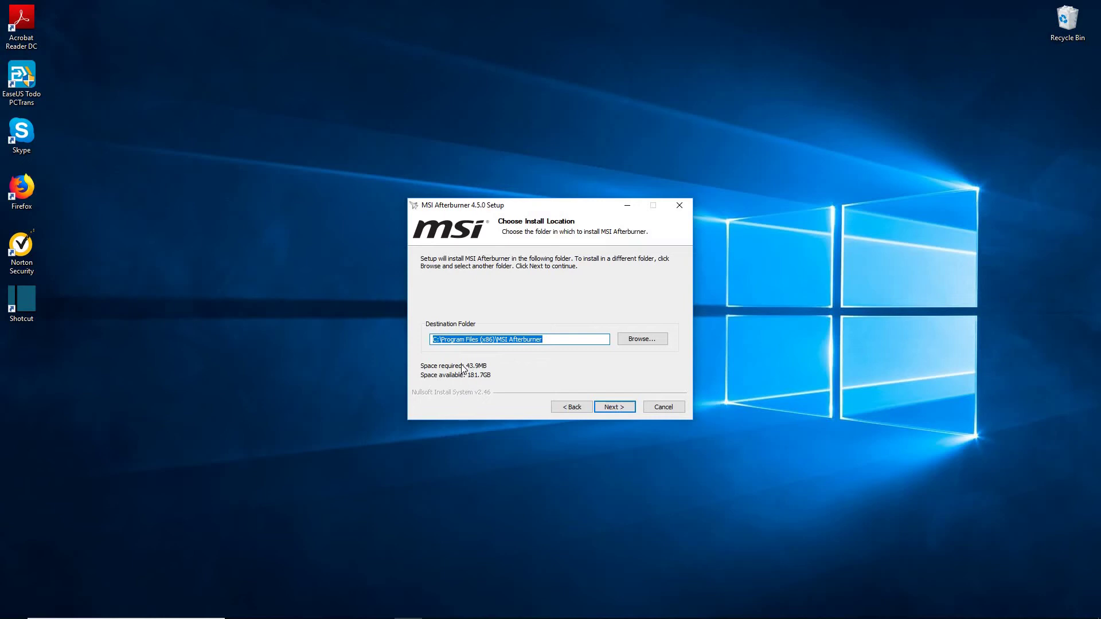
pyautogui.click(627, 407)
pyautogui.click(614, 407)
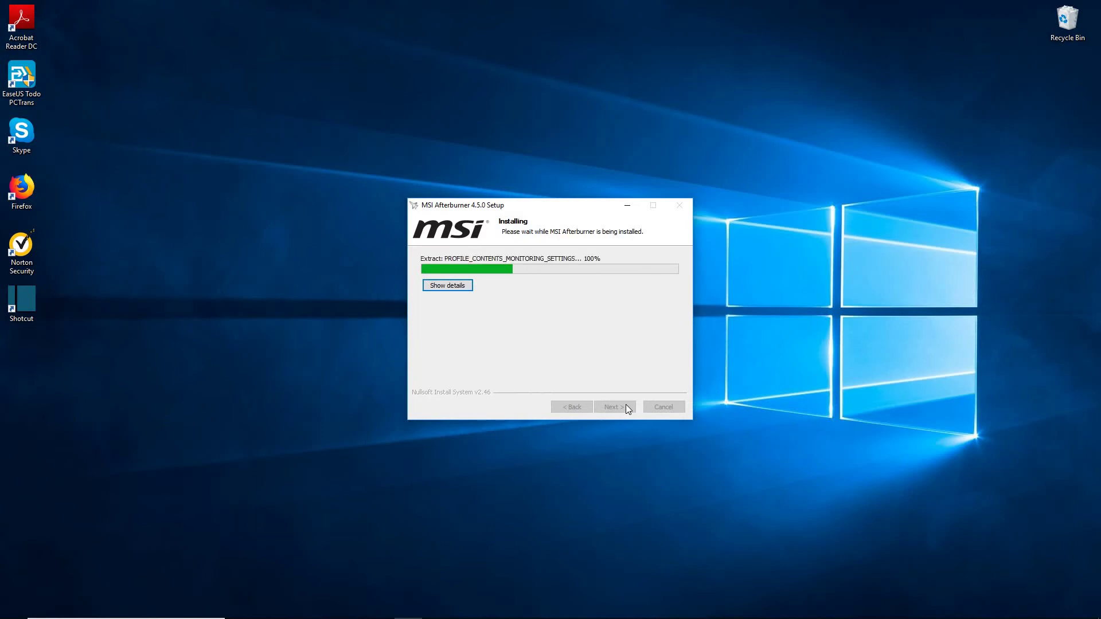
# - Wait for the Afterburner installation to progress until the RTSS installer language prompt appears
pyautogui.moveTo(994, 609)
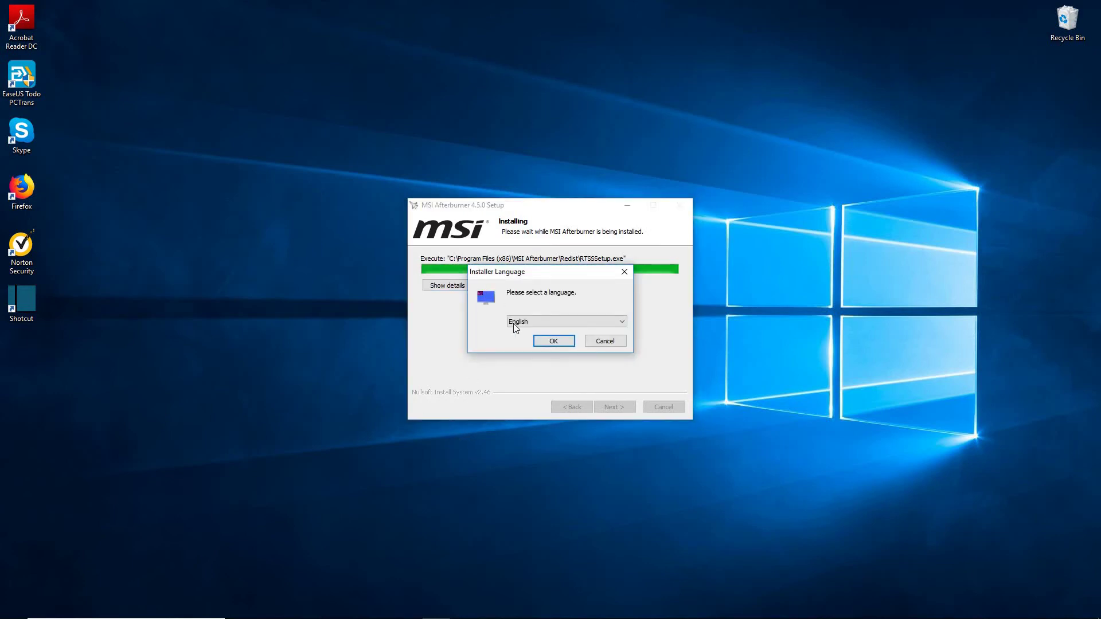
# - Install RivaTuner Statistics Server 7.1.0 in English, accepting the licence and default install folder
pyautogui.click(545, 342)
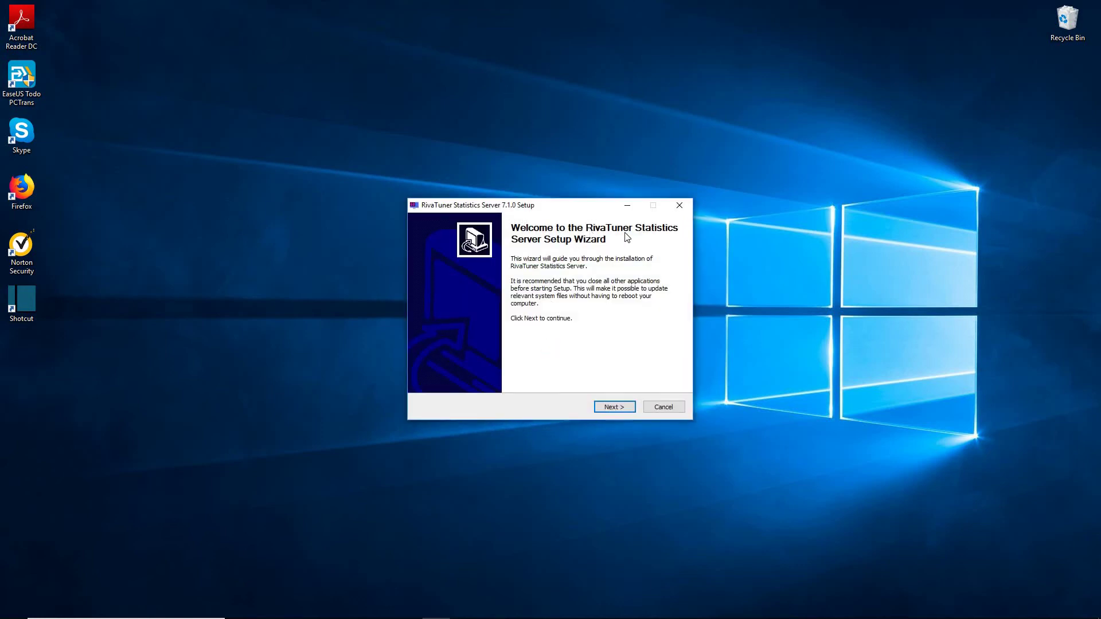
pyautogui.click(603, 407)
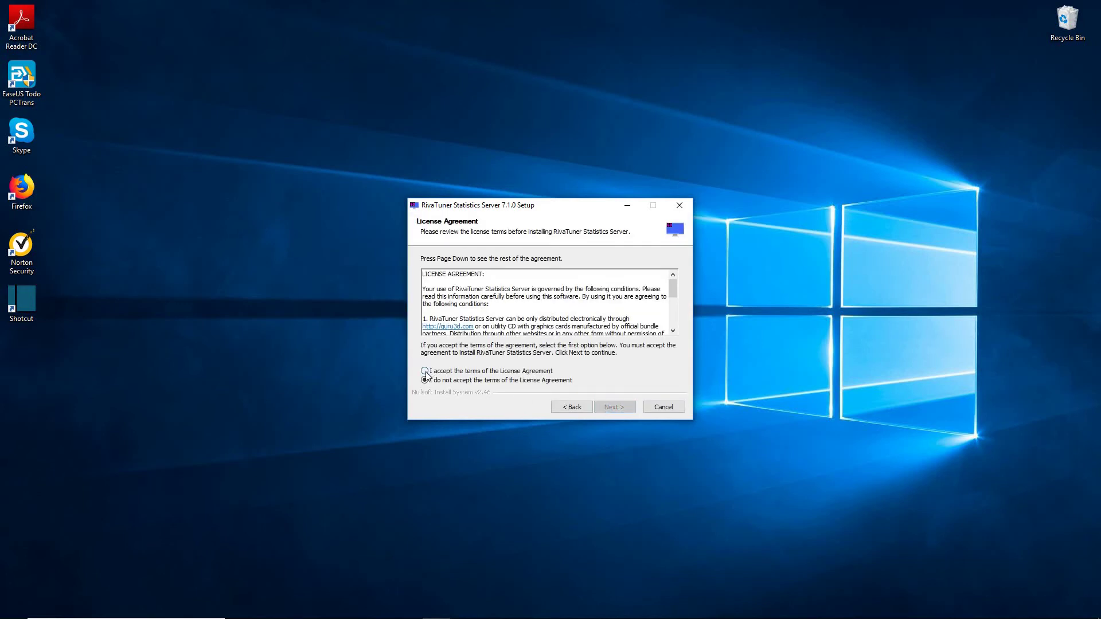
pyautogui.click(425, 371)
pyautogui.click(619, 408)
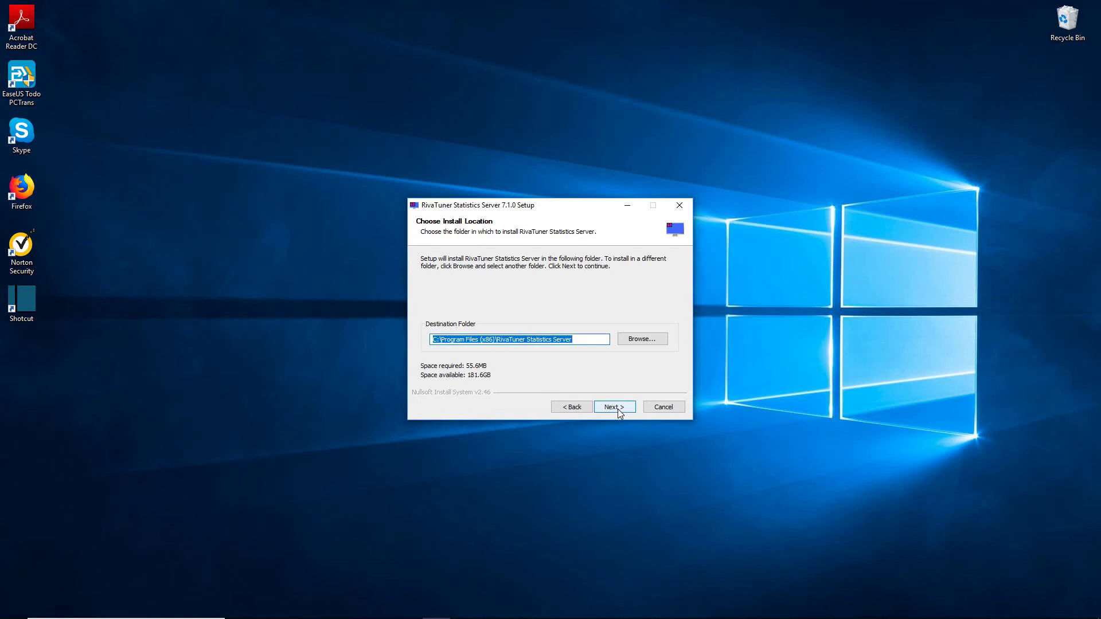
pyautogui.click(618, 408)
pyautogui.click(618, 408)
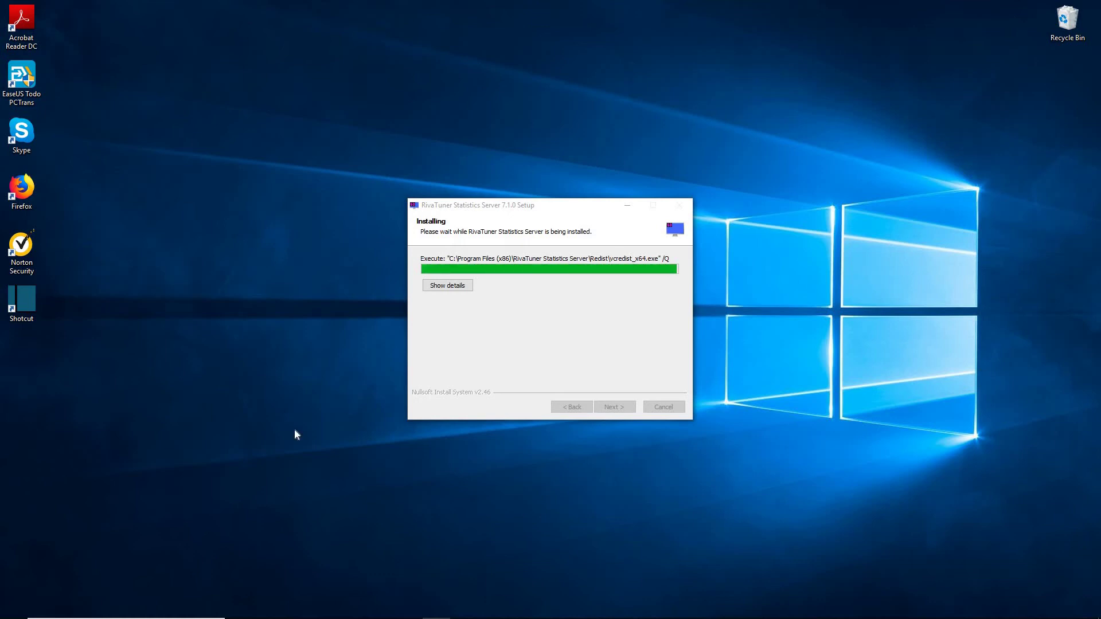
# - Close both MSIAfterburnerSetup.zip WinRAR windows from the taskbar while RTSS setup completes
pyautogui.moveTo(379, 617)
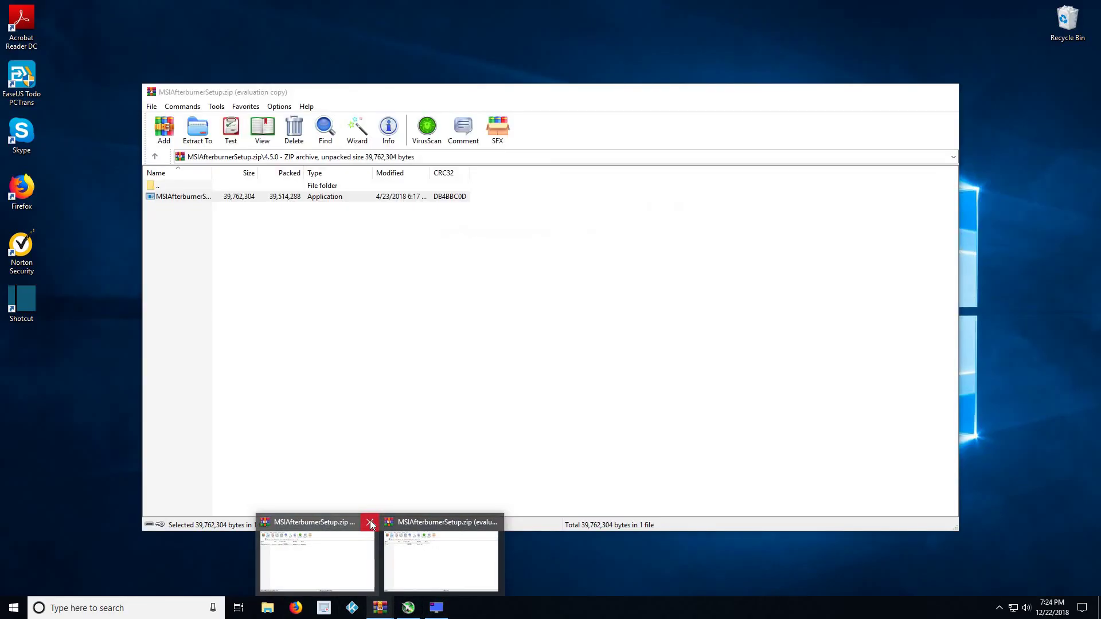
pyautogui.click(368, 522)
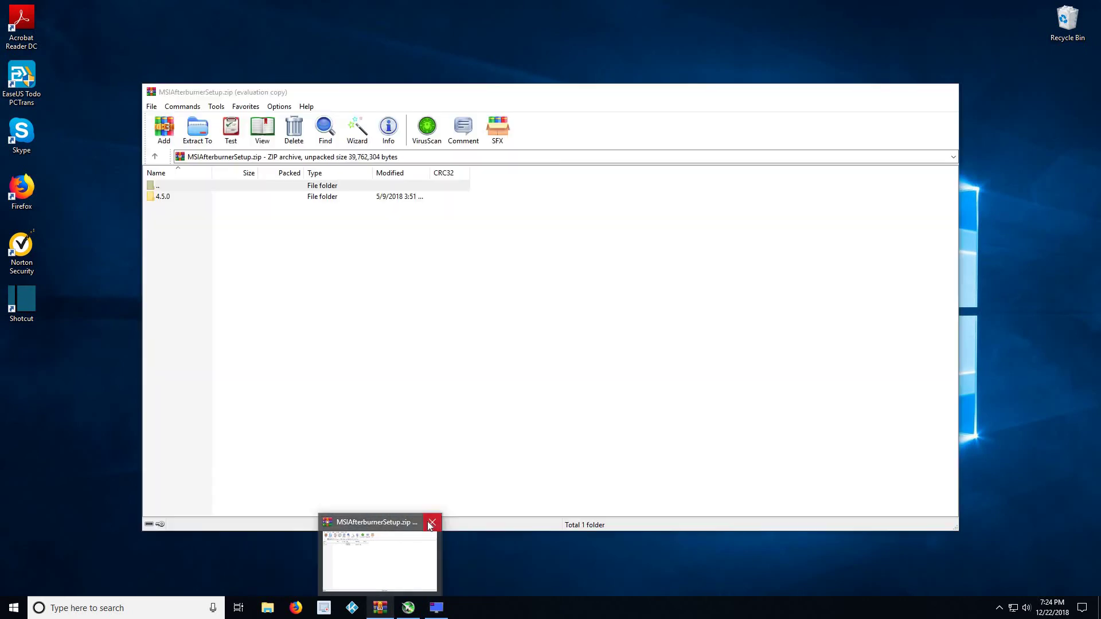
pyautogui.click(429, 521)
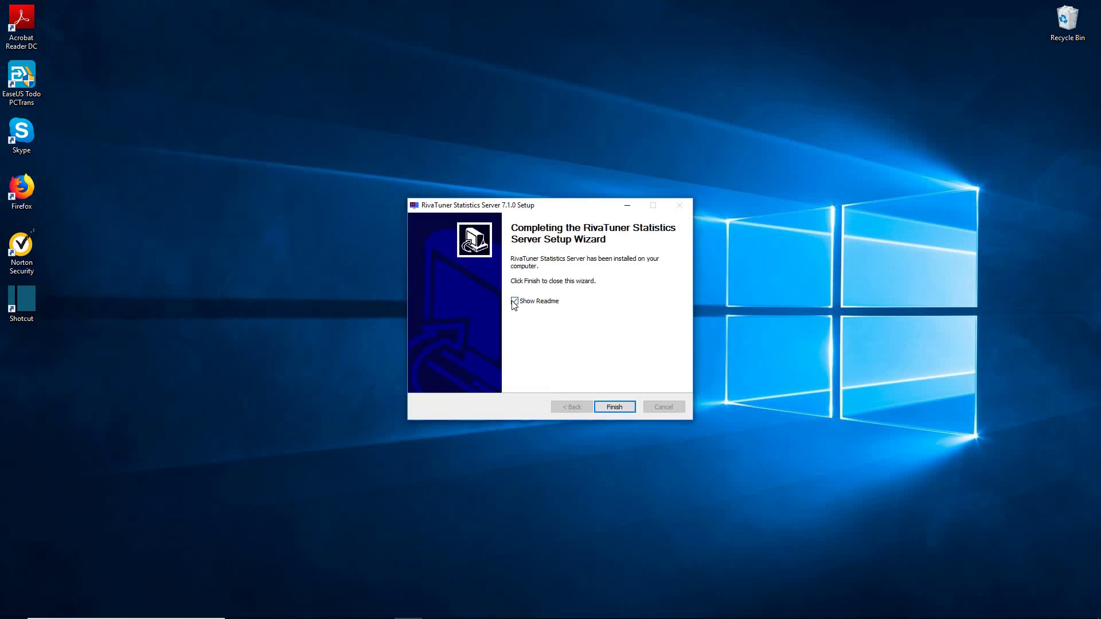
# - Close the RivaTuner Statistics Server wizard, then finish the Afterburner wizard with Run MSI Afterburner checked
pyautogui.click(619, 407)
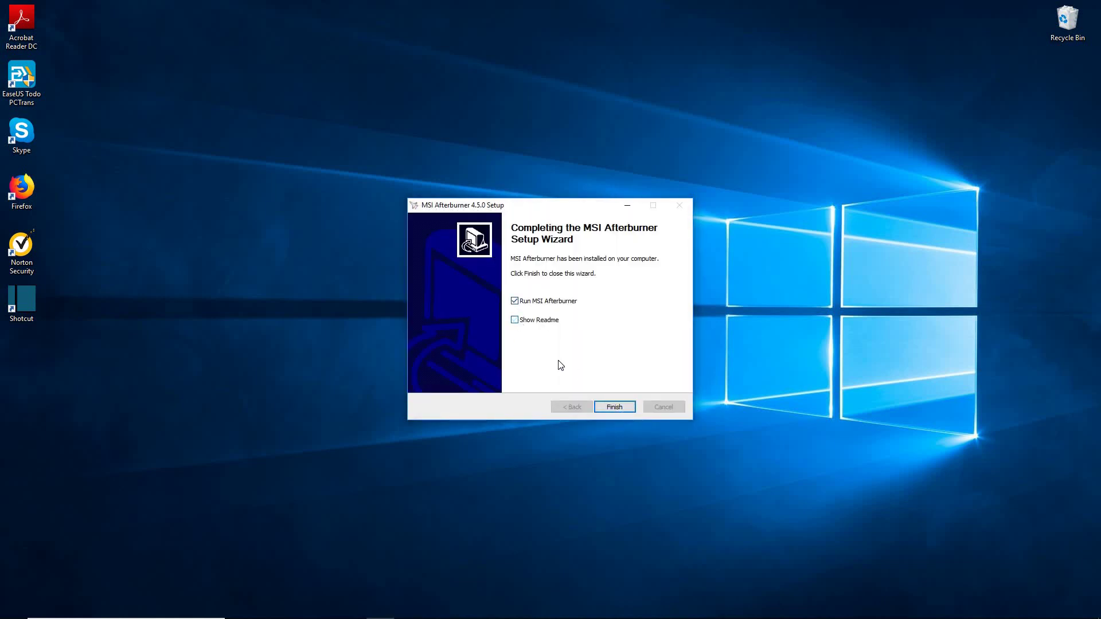
pyautogui.click(621, 408)
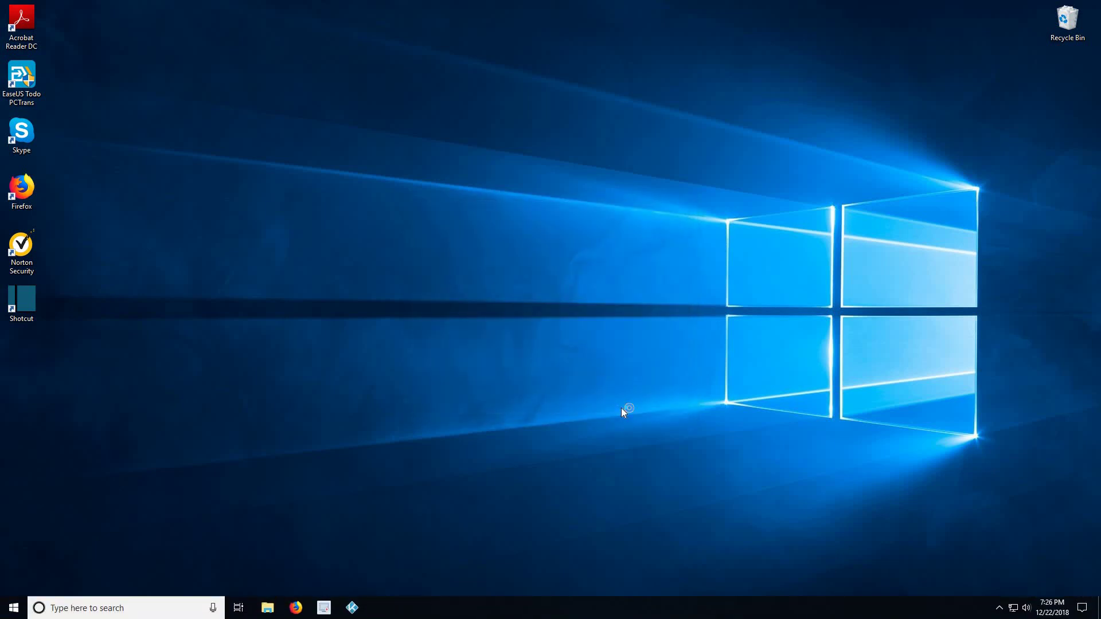